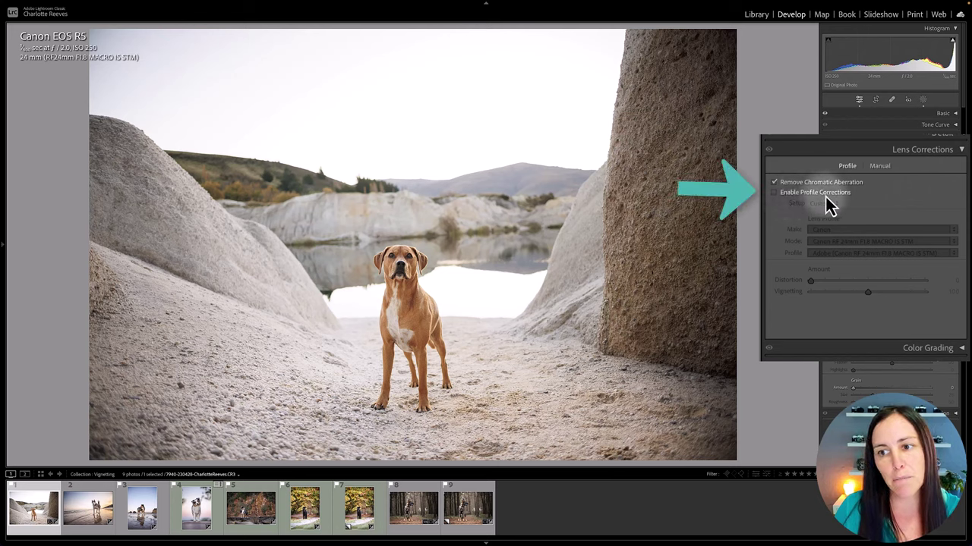
Try profile corrections on the white-rocks dog, push Vignetting to 200, then turn corrections off.
left_click(824, 197)
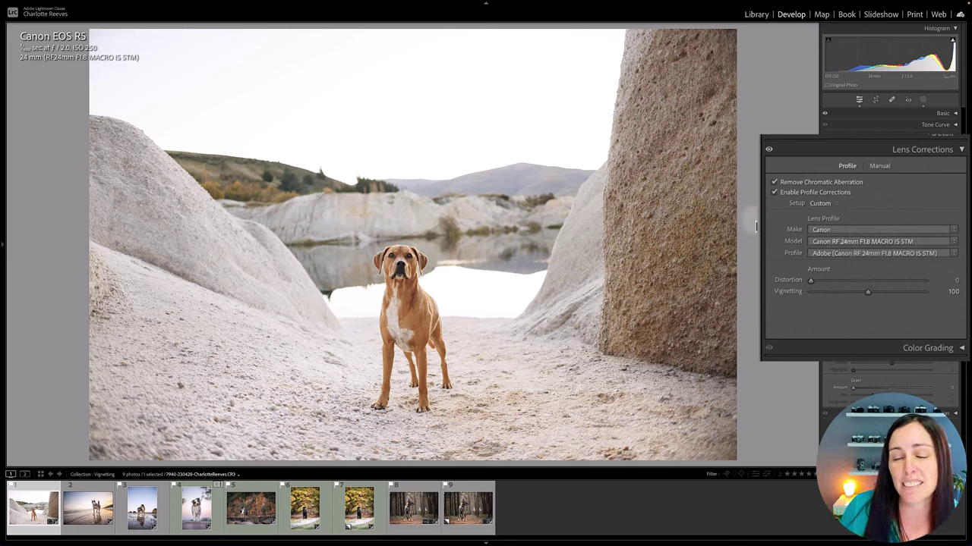
mouse_move(810, 281)
left_mouse_down()
mouse_move(868, 284)
mouse_move(800, 286)
mouse_move(860, 293)
mouse_move(797, 289)
mouse_move(804, 292)
left_mouse_up()
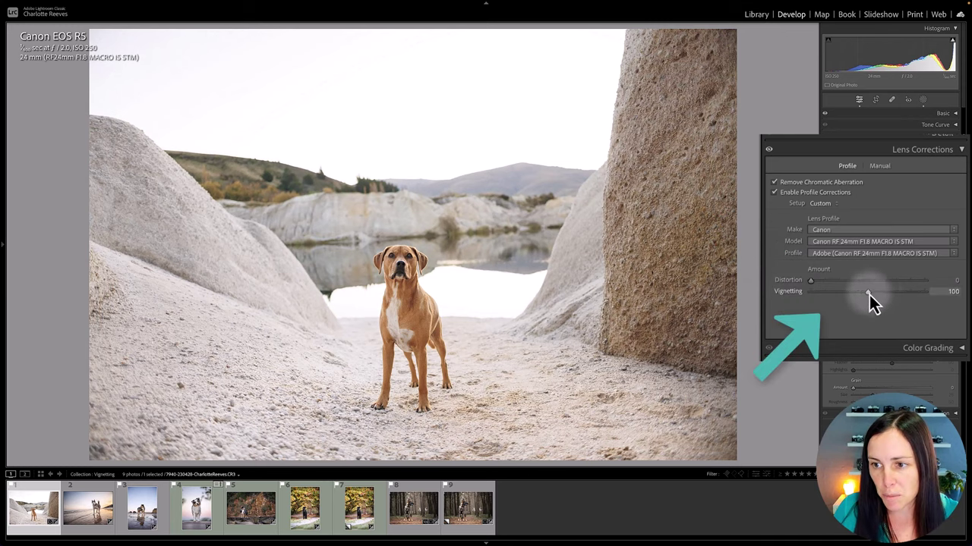
left_click_drag(867, 296, 935, 296)
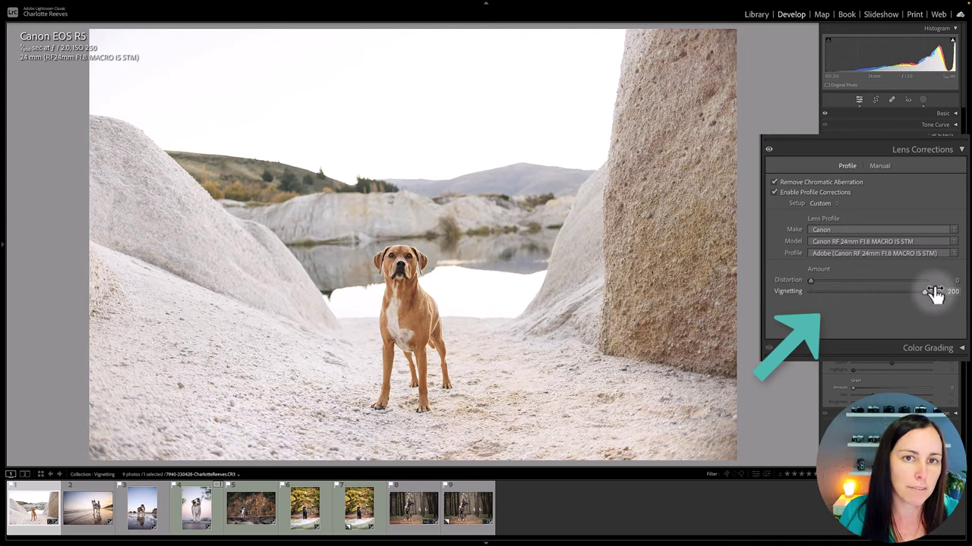
left_click(816, 194)
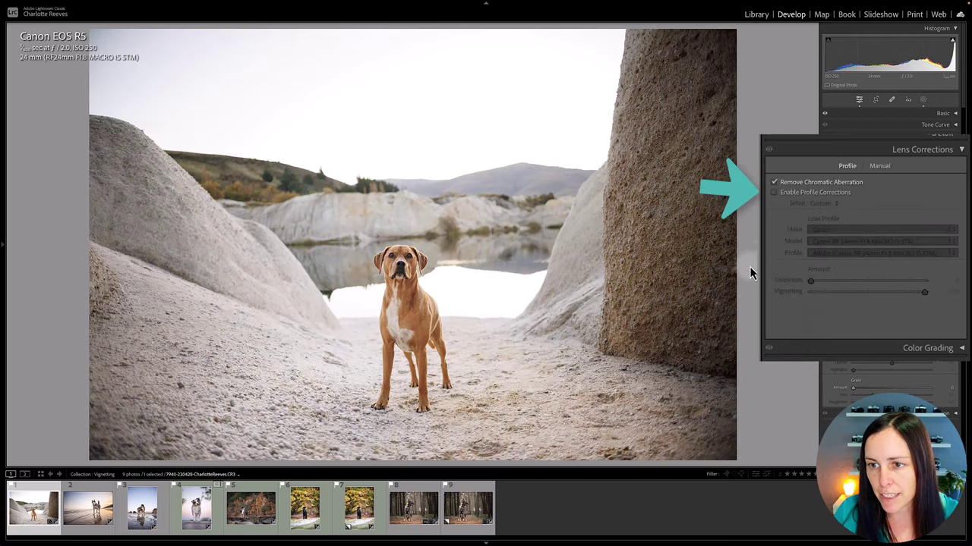
Open the husky beach photo, view it in Library, then return to Develop.
left_click(88, 517)
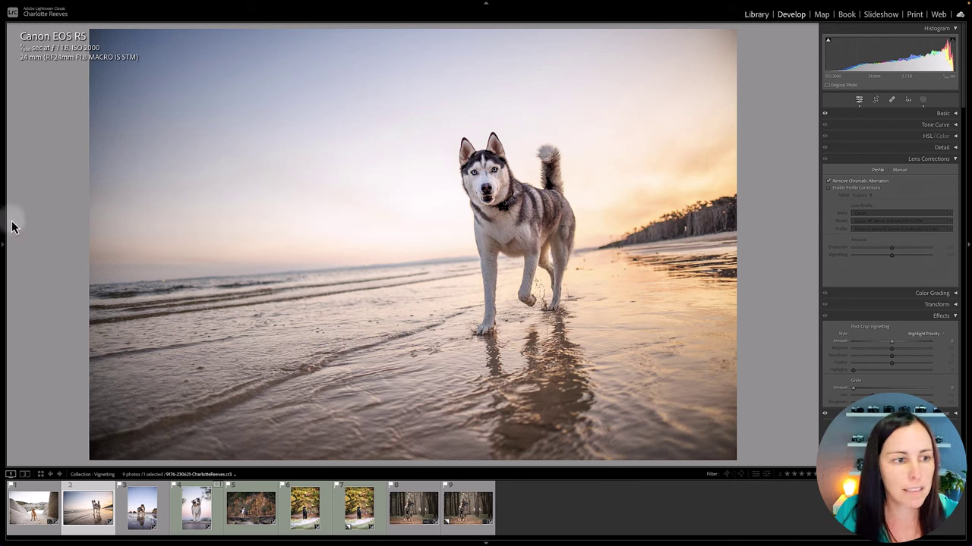
key("e")
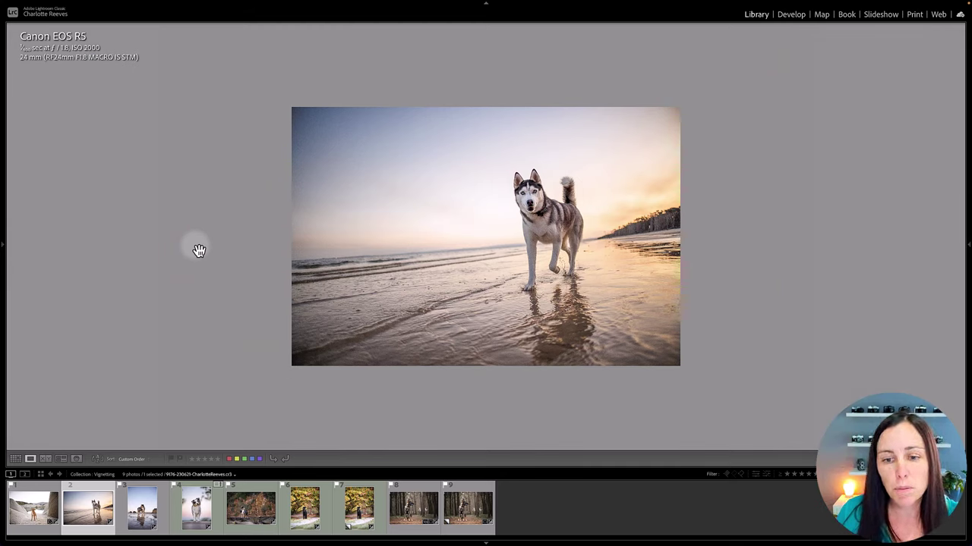
key("d")
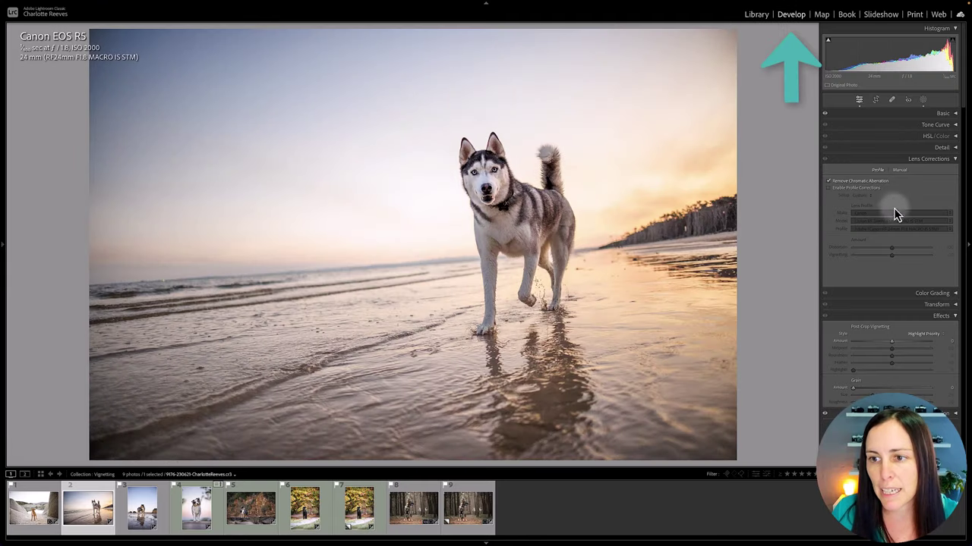
Enable profile corrections with Distortion at 0 and Vignetting raised to about 187.
left_click(856, 189)
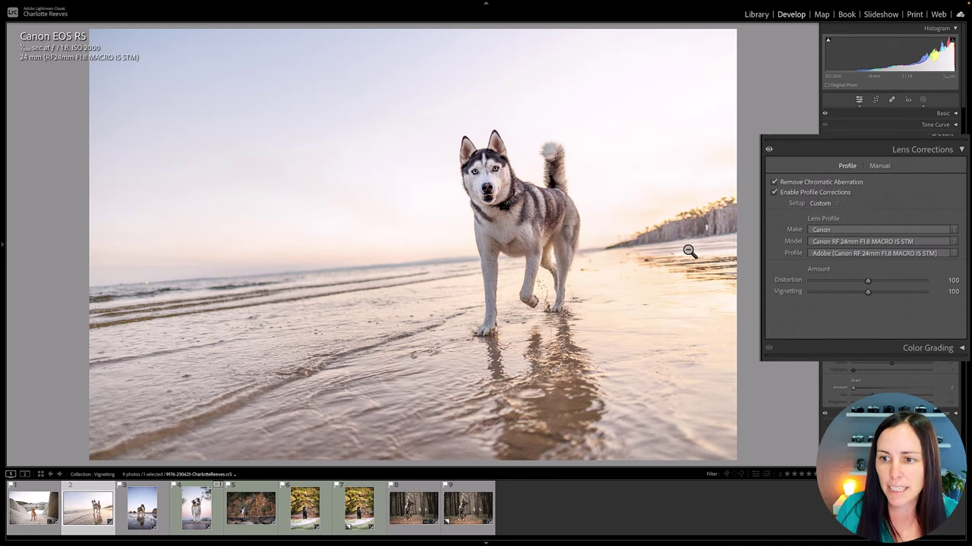
left_click_drag(867, 282, 809, 282)
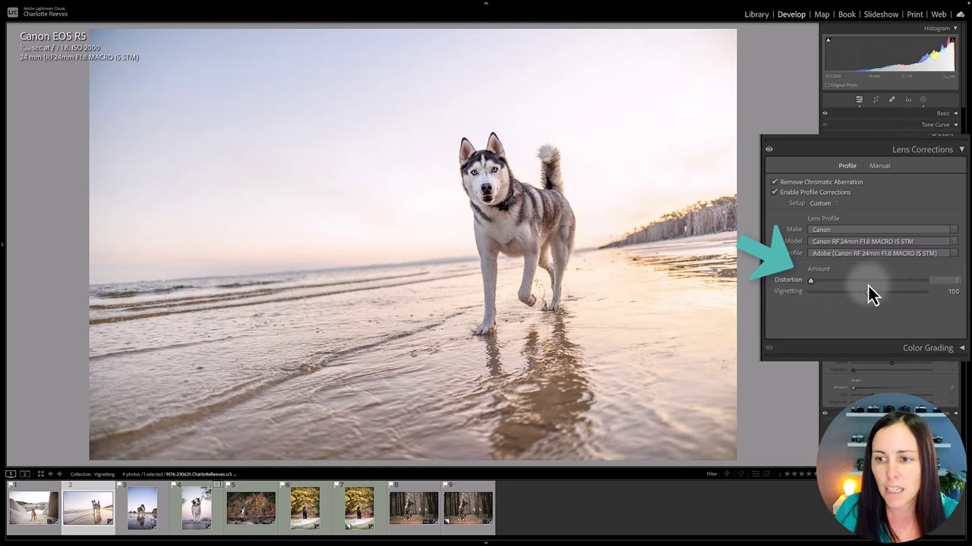
left_click_drag(867, 293, 870, 296)
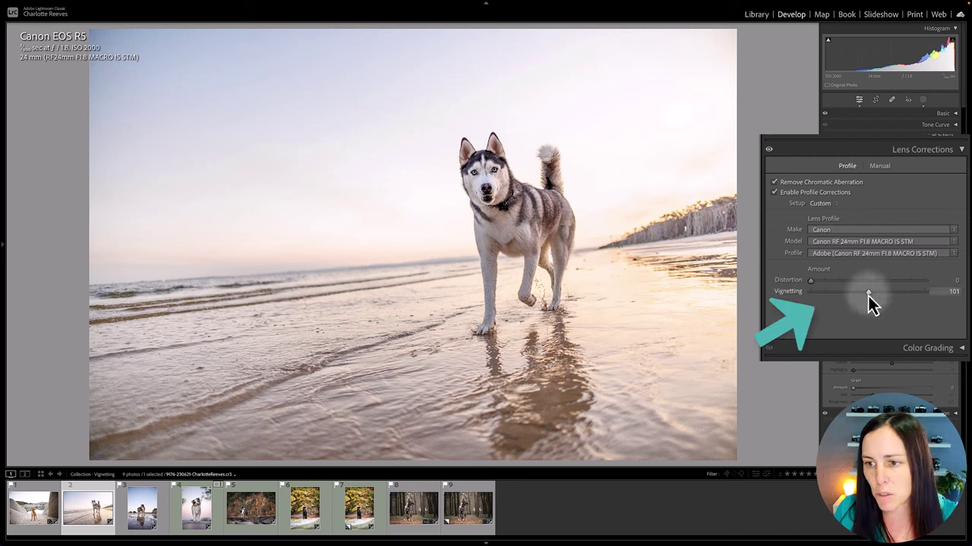
left_click_drag(868, 295, 911, 296)
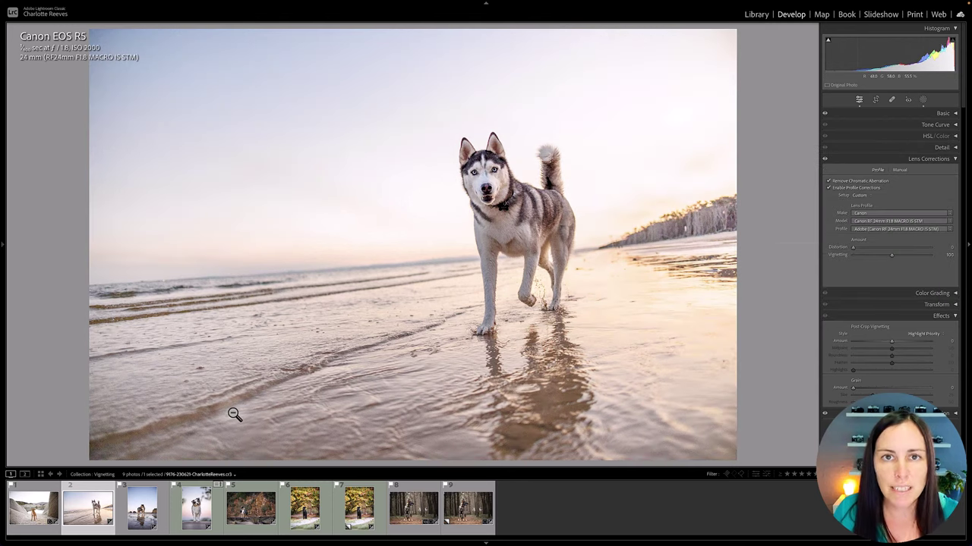
key("Right")
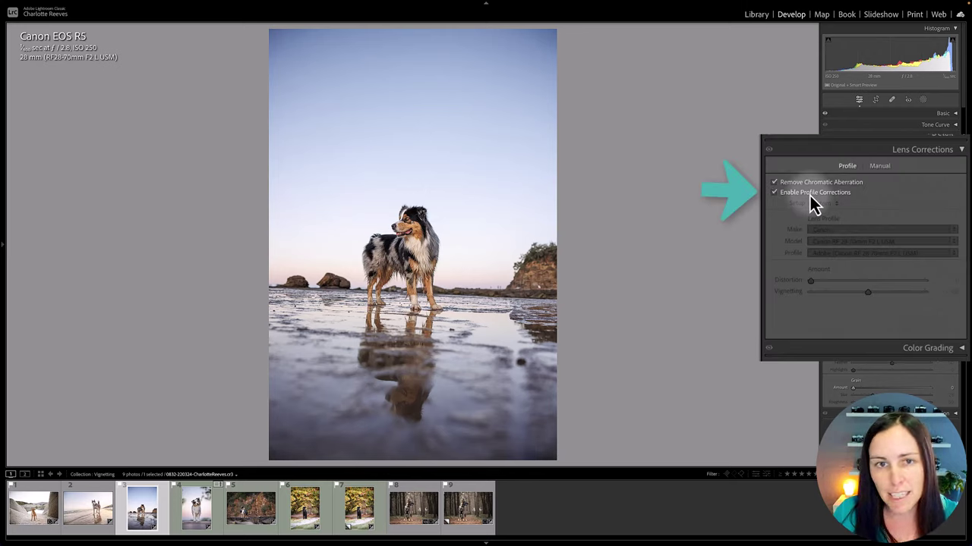
Enable profile corrections on the sunset shepherd photo and raise Vignetting to 149.
left_click(850, 188)
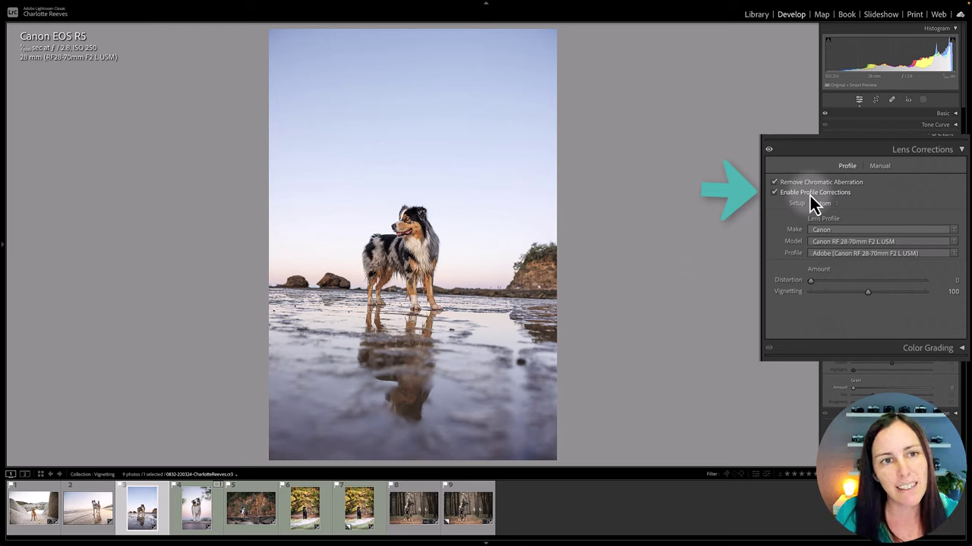
left_click_drag(869, 294, 895, 294)
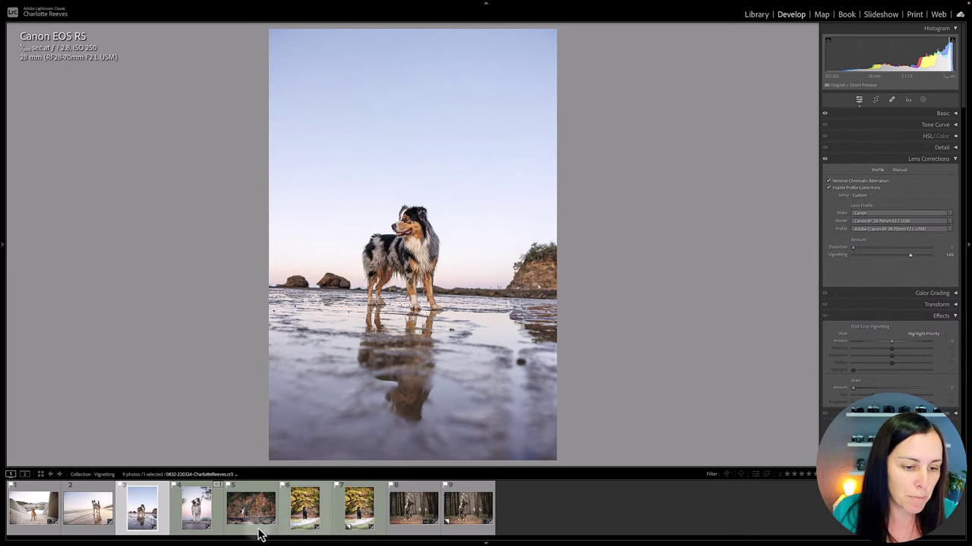
Open the pink-background shepherd portrait, enable profile corrections, then undo them with Ctrl+Z.
left_click(200, 524)
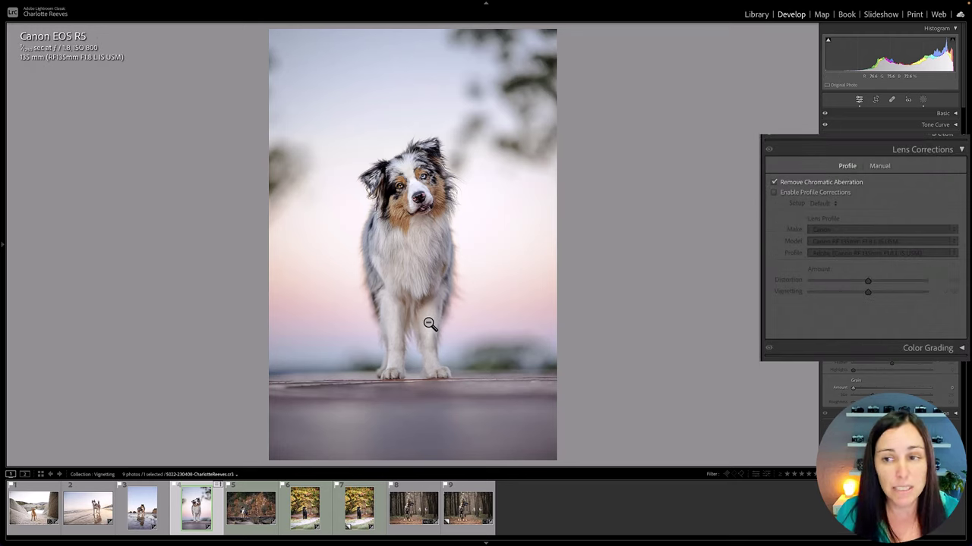
left_click(834, 192)
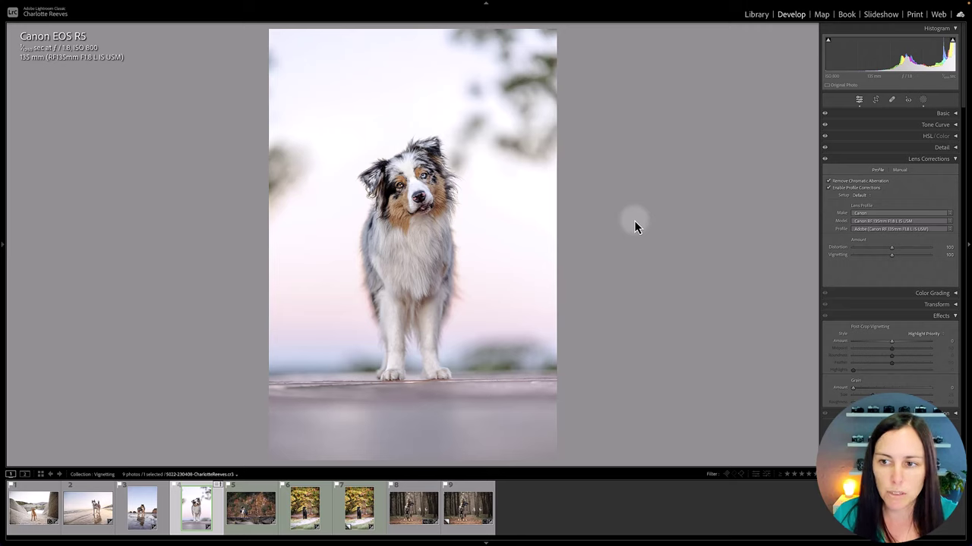
key("ctrl+z")
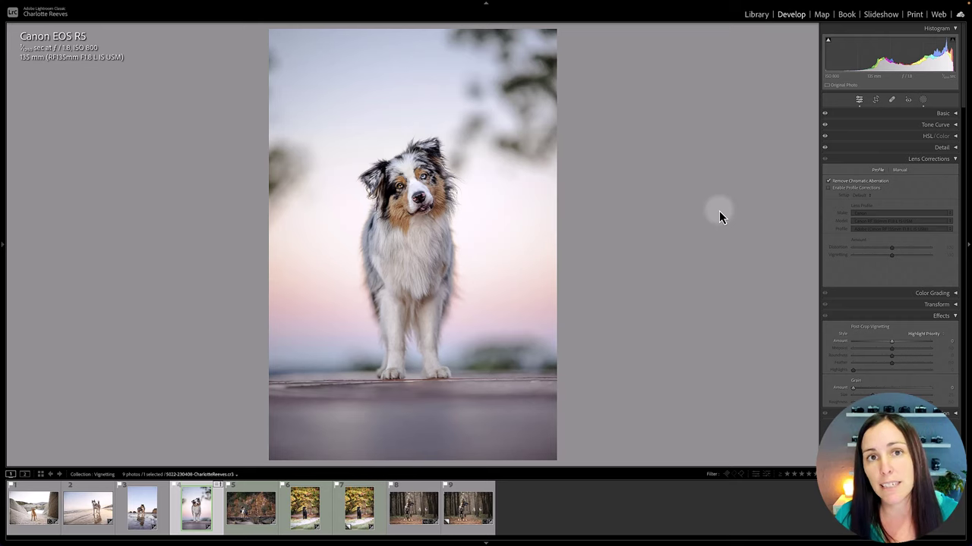
Open the shepherd-on-rocks photo and toggle profile corrections on, off, and on again.
left_click(251, 507)
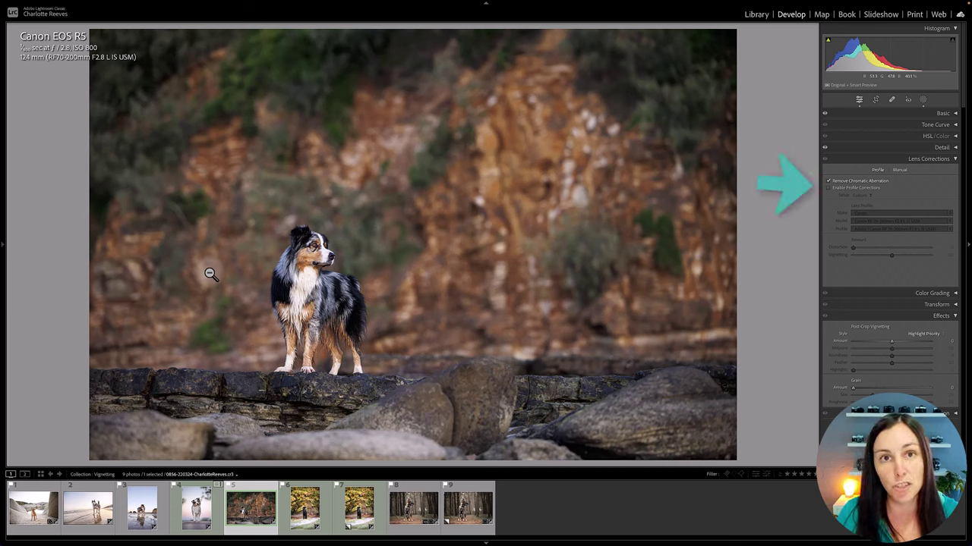
left_click(849, 188)
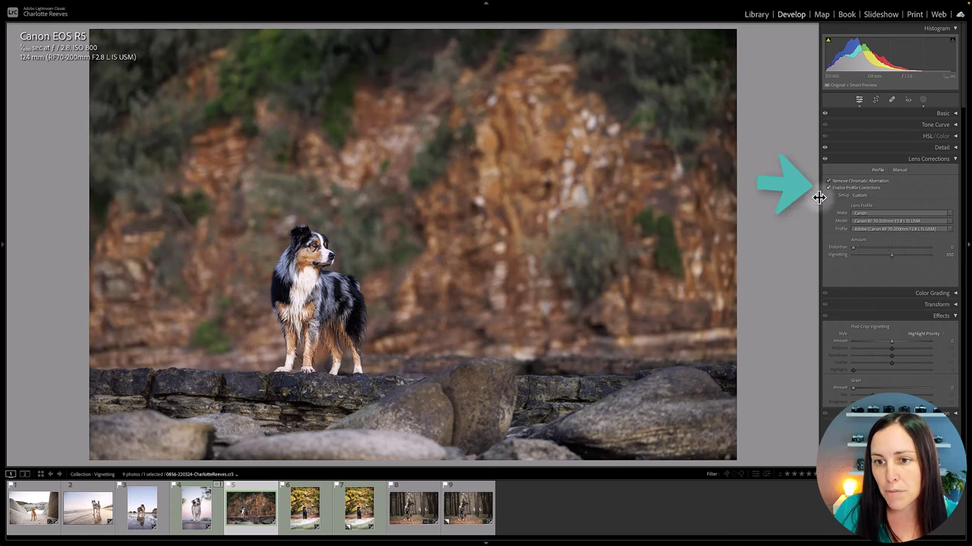
left_click(856, 190)
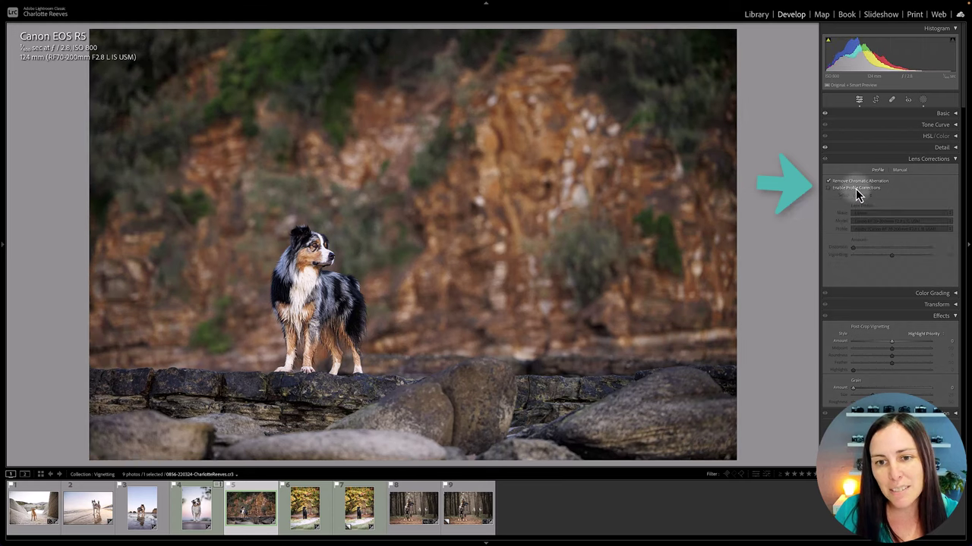
left_click(855, 190)
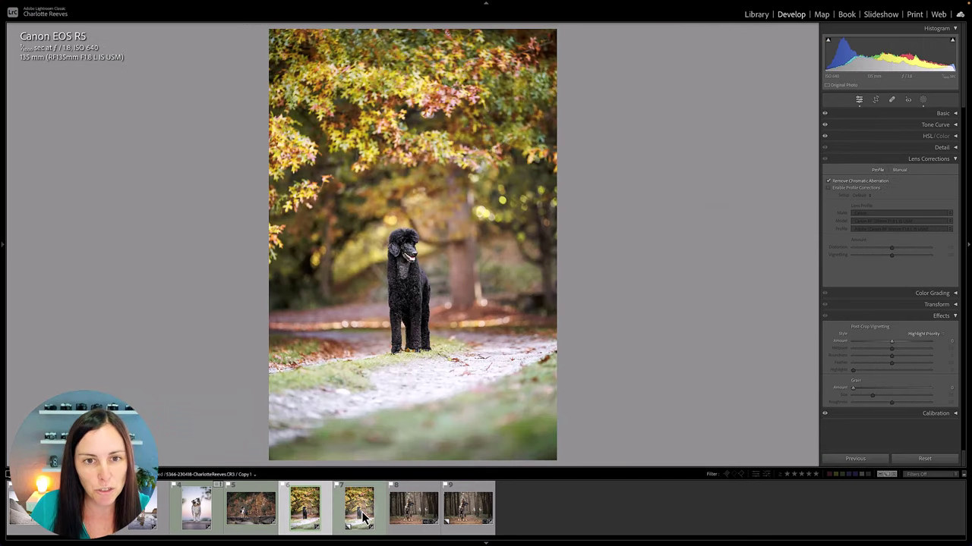
On the original poodle photo, add a negative post-crop vignette, rebalance Feather, and increase Roundness.
left_click(363, 519)
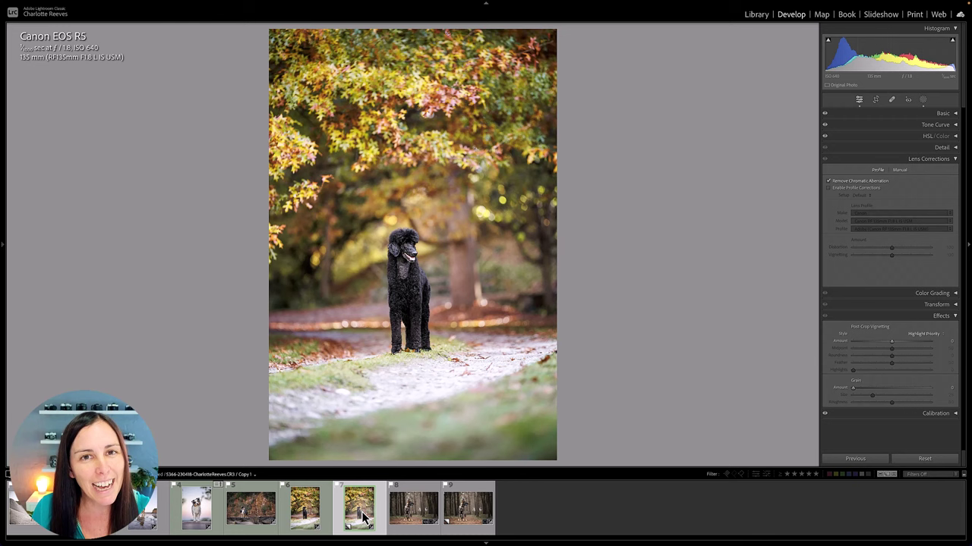
left_click(307, 516)
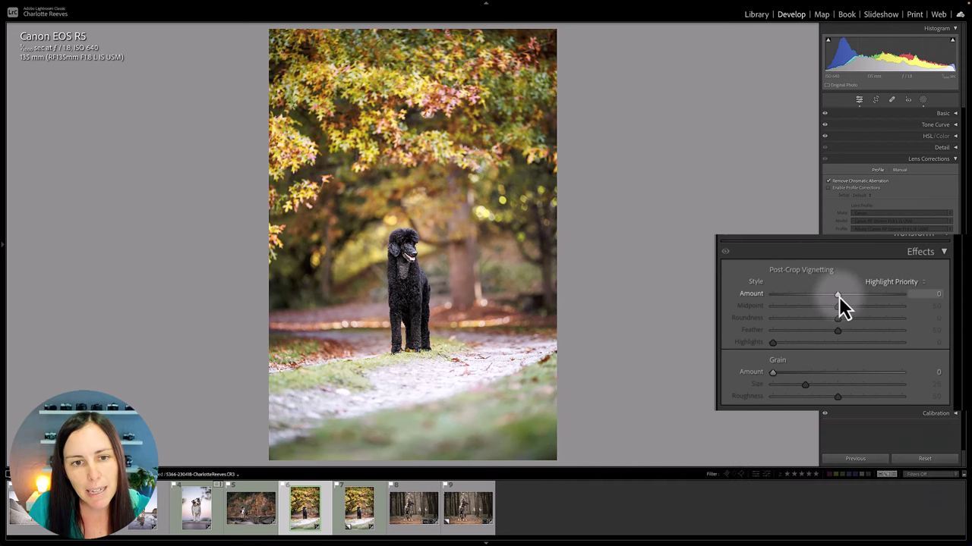
left_click_drag(838, 296, 803, 301)
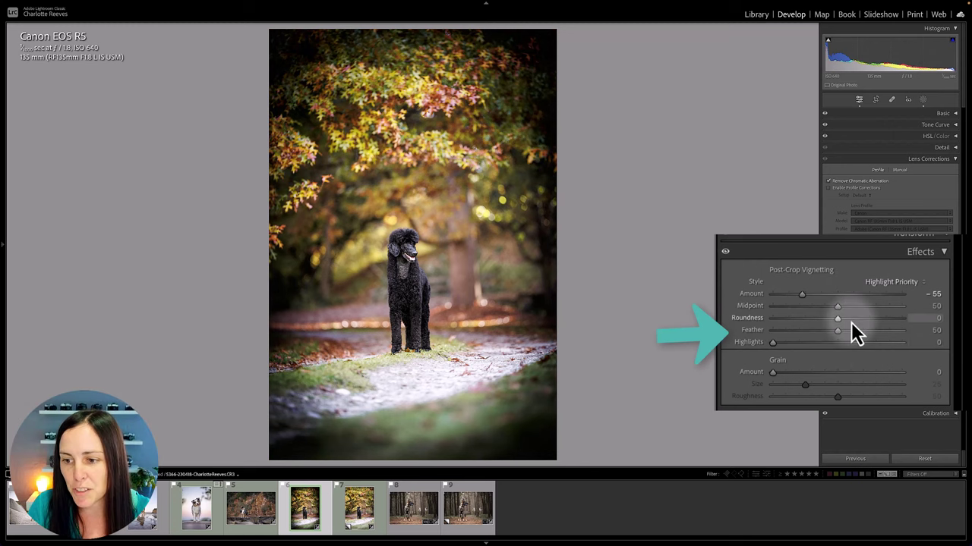
left_click_drag(838, 335, 774, 343)
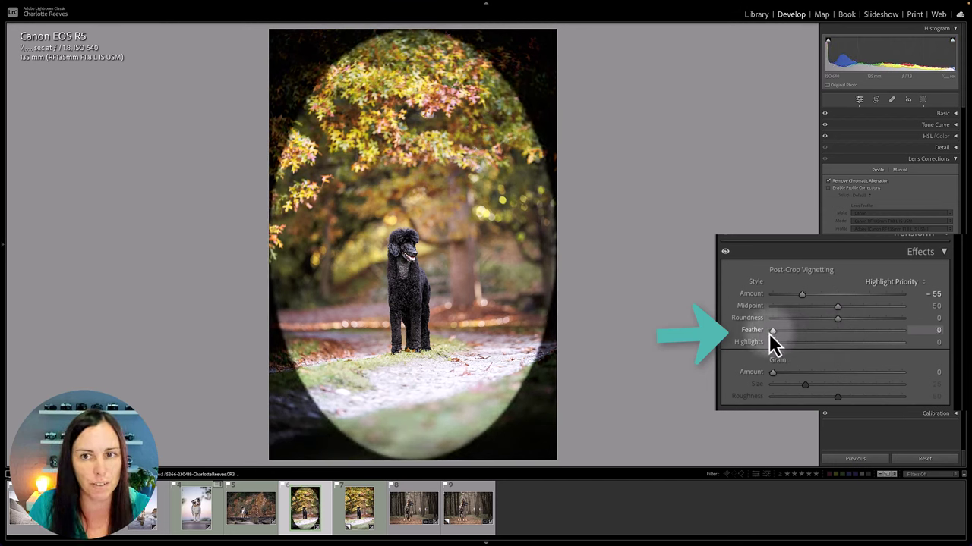
left_click_drag(772, 332, 804, 330)
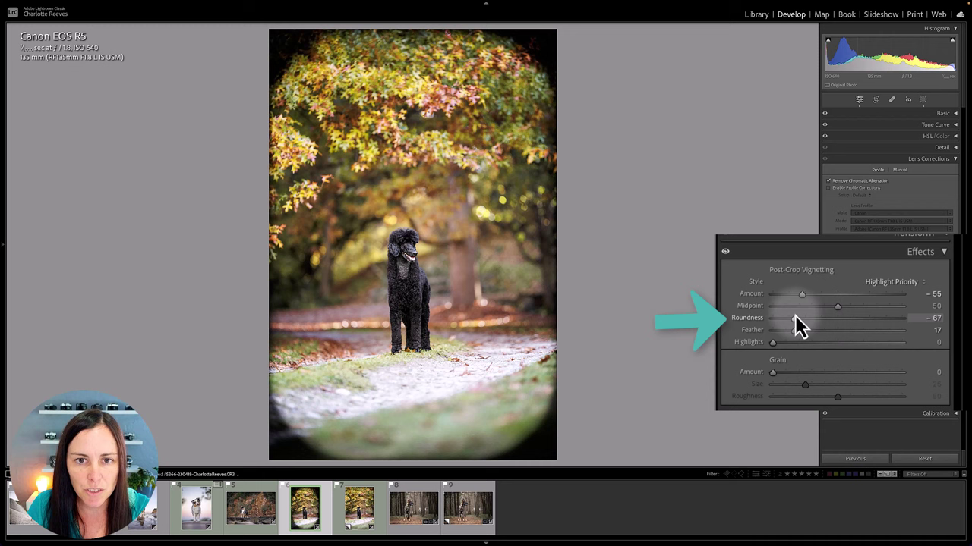
left_click_drag(795, 315, 863, 309)
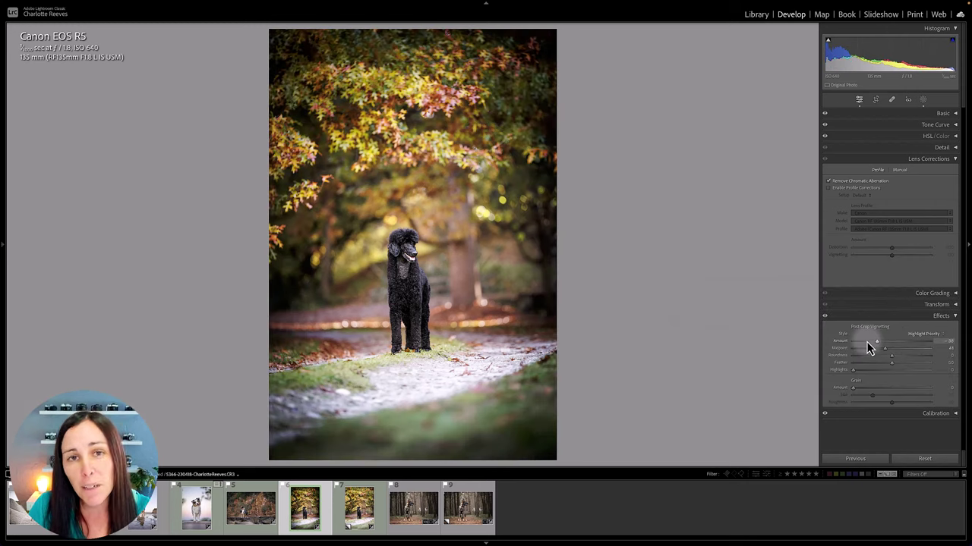
Select the poodle's virtual copy in the filmstrip.
left_click(367, 507)
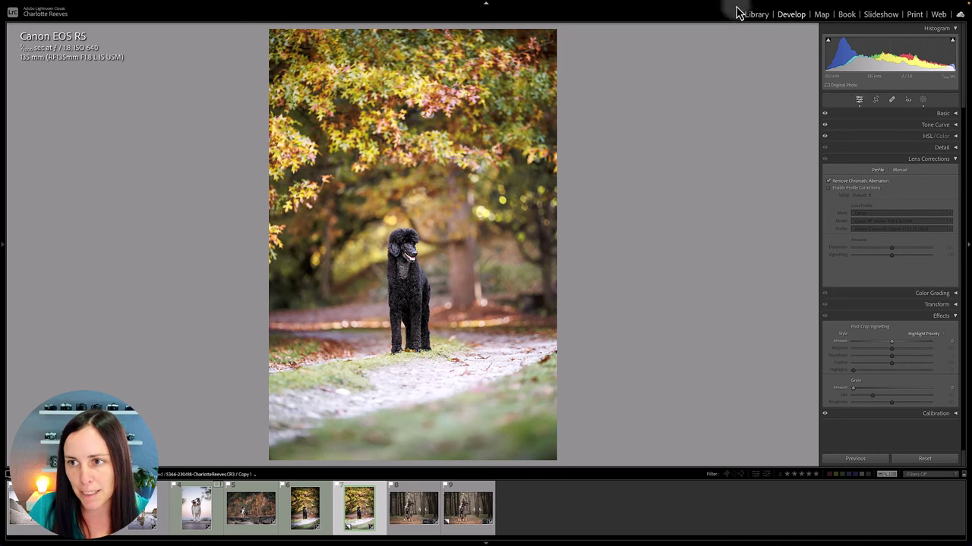
Show Mask 2 on the poodle copy and select its radial gradient for editing.
left_click(923, 100)
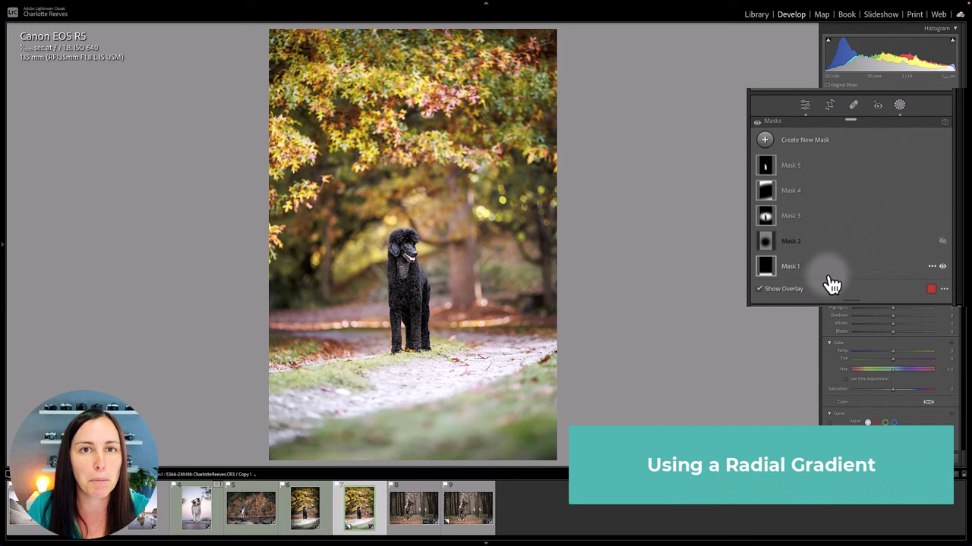
left_click(941, 252)
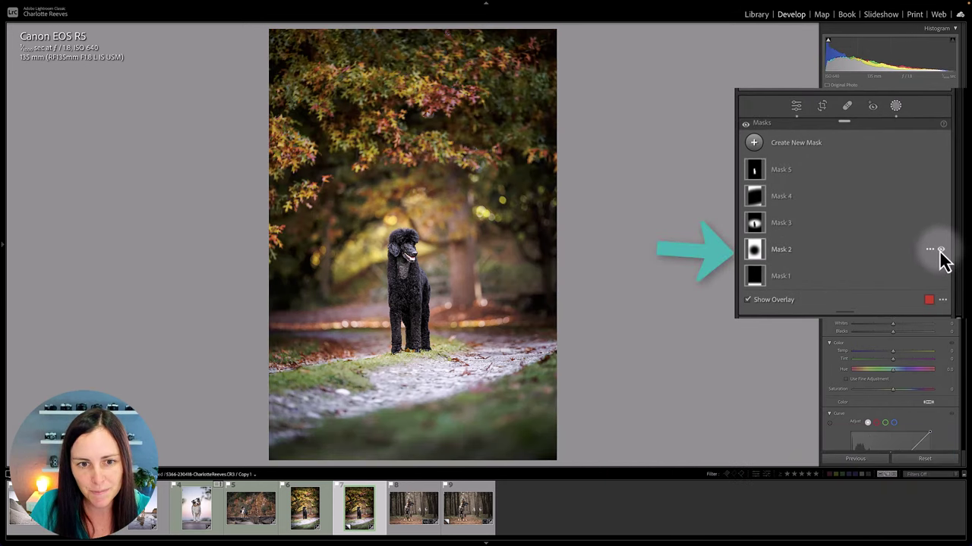
left_click(785, 257)
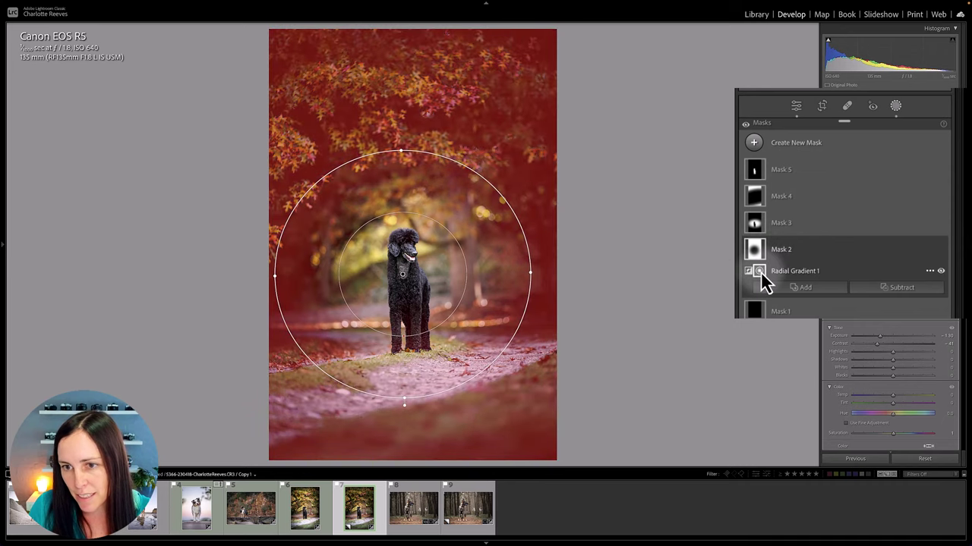
Resize the gradient ellipse's height and width and centre it on the poodle.
left_click_drag(425, 297, 407, 281)
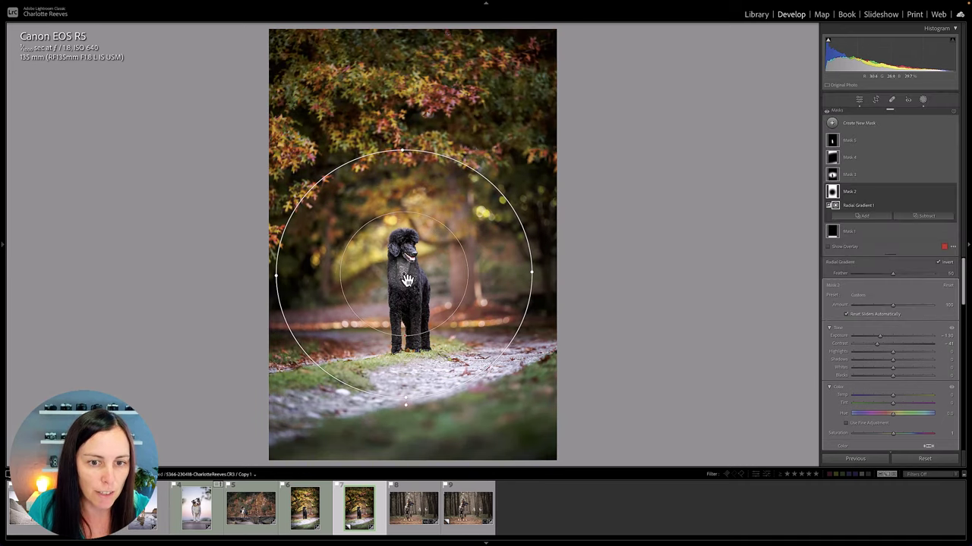
mouse_move(401, 152)
left_mouse_down()
mouse_move(402, 183)
mouse_move(403, 142)
left_mouse_up()
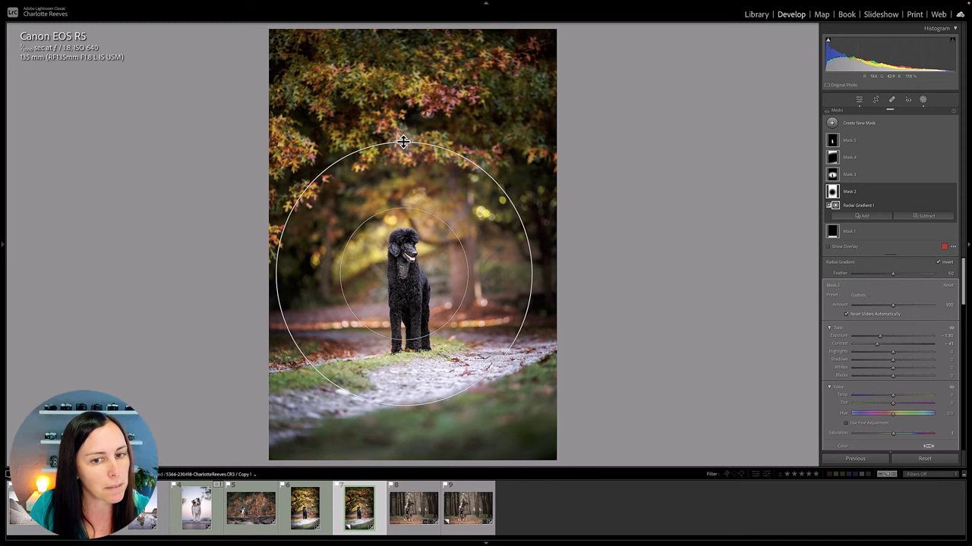
left_click_drag(277, 274, 287, 277)
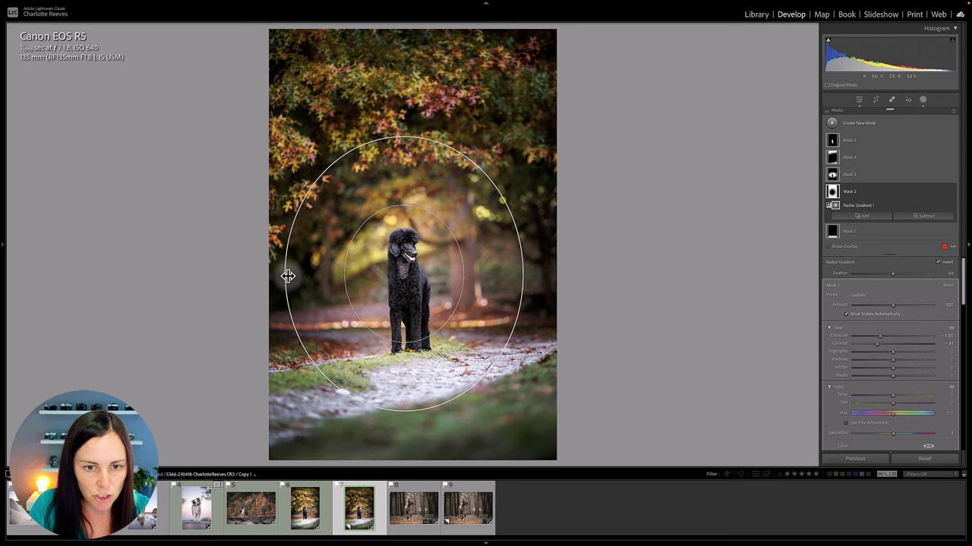
mouse_move(403, 273)
left_mouse_down()
mouse_move(390, 319)
mouse_move(416, 268)
mouse_move(405, 282)
left_mouse_up()
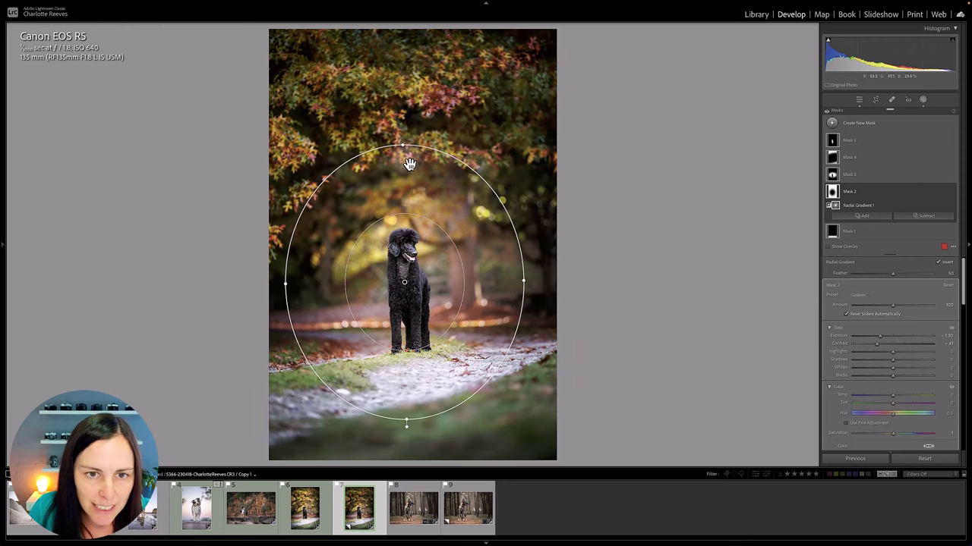
left_click_drag(403, 145, 405, 158)
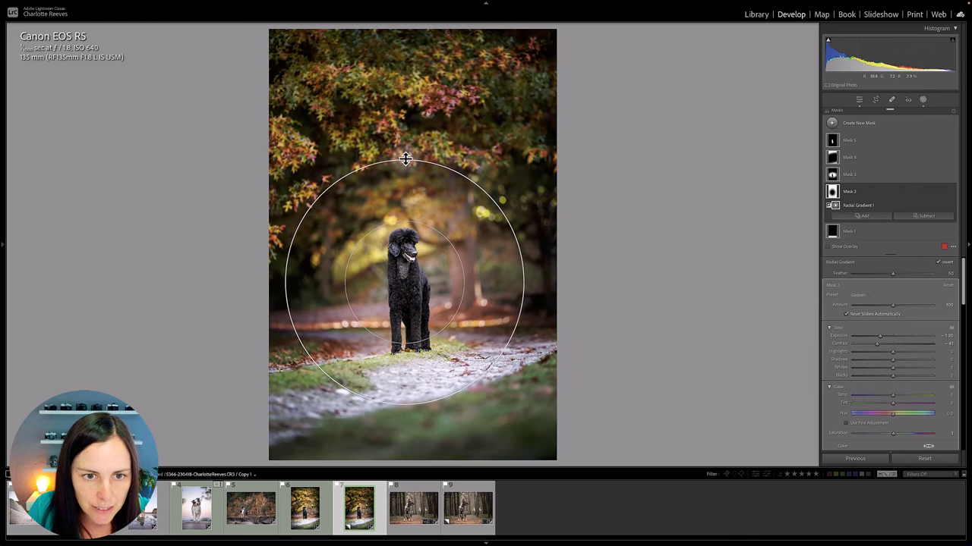
left_click_drag(525, 281, 538, 282)
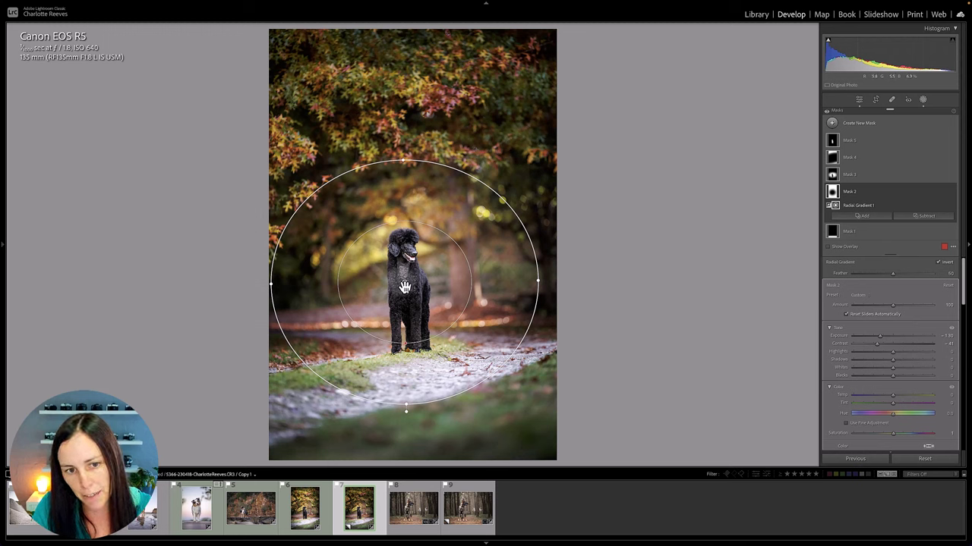
left_click_drag(404, 287, 408, 277)
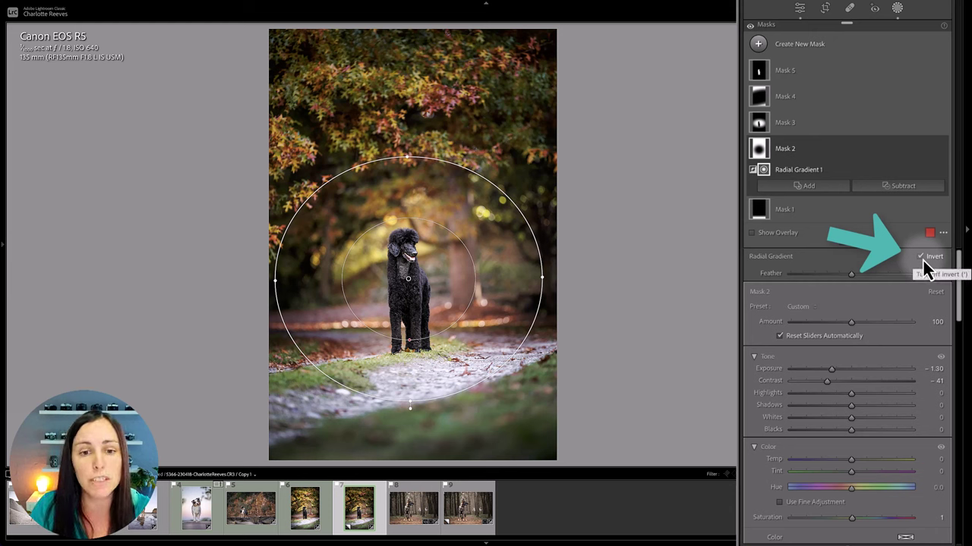
Compare with Invert off and on, then set mask Exposure to -1.28 and Contrast to -35.
left_click(922, 259)
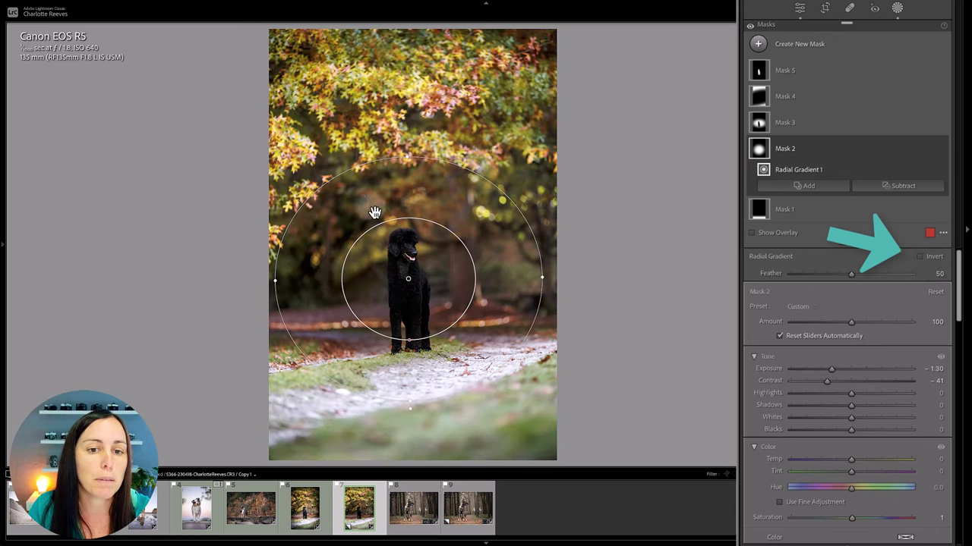
left_click(936, 257)
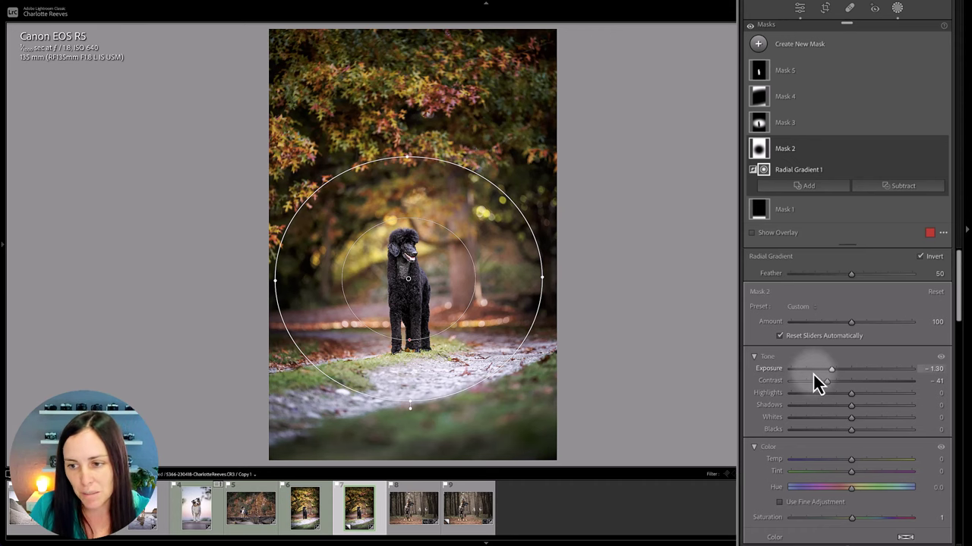
scroll(813, 384, "down", 1)
mouse_move(832, 344)
left_mouse_down()
mouse_move(848, 343)
mouse_move(803, 350)
mouse_move(843, 363)
mouse_move(829, 353)
left_mouse_up()
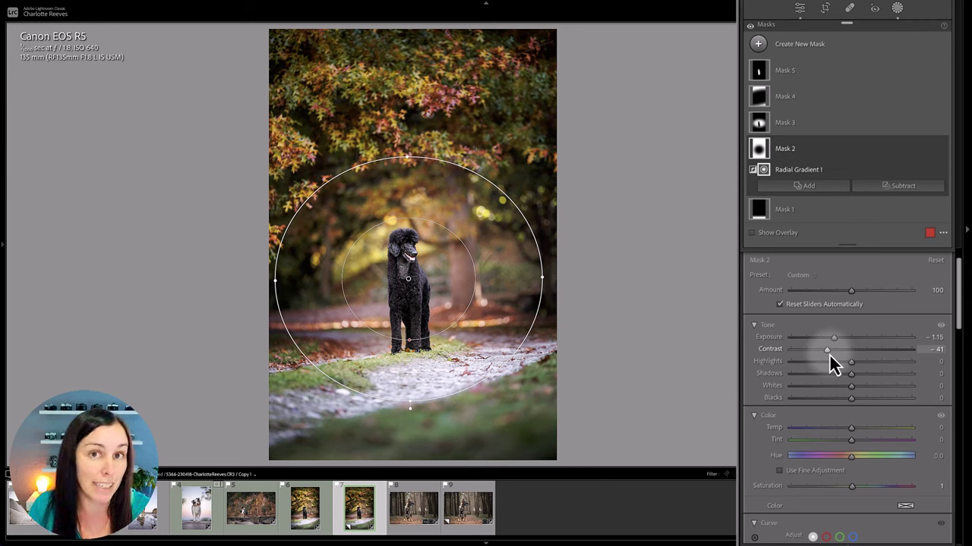
left_click_drag(830, 352, 818, 353)
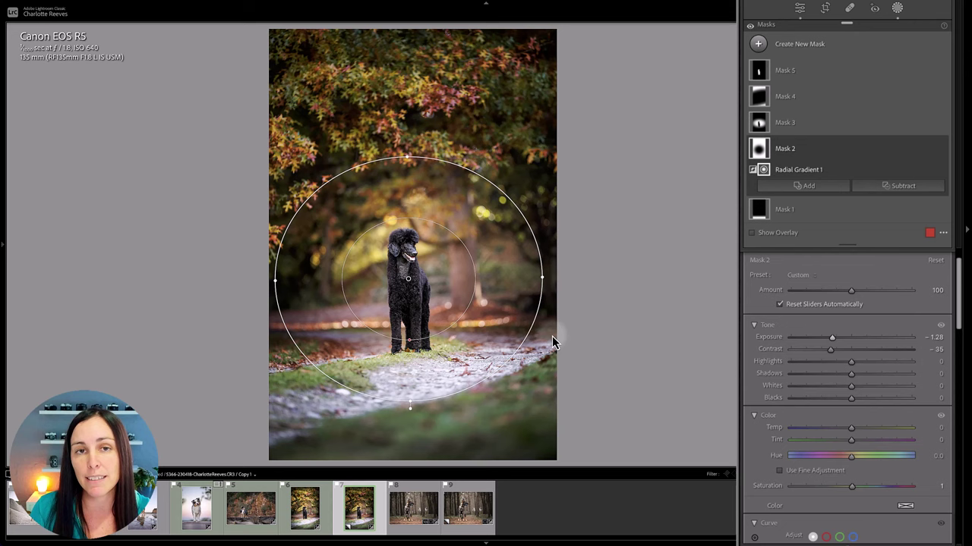
View the vignetted poodle in Library against the original, then advance to the German Shepherd photo.
key("e")
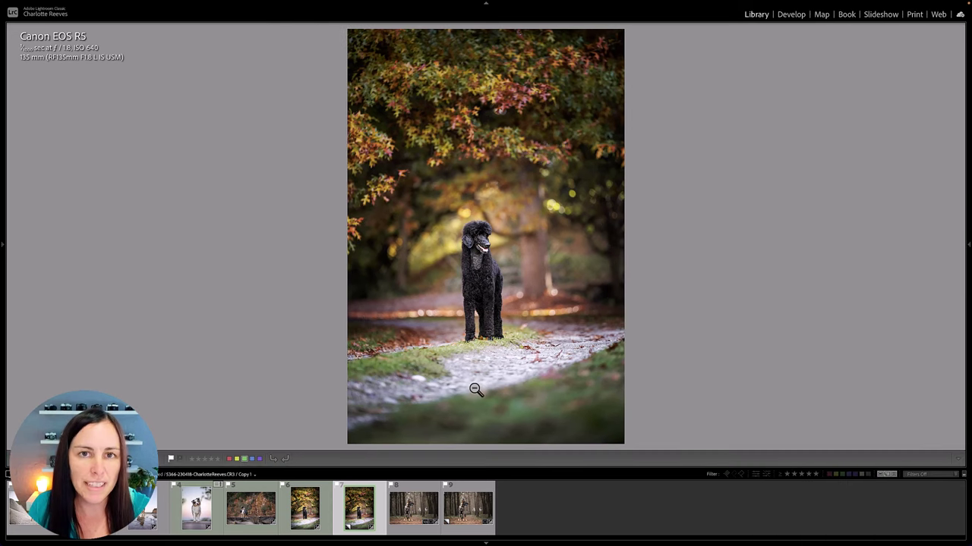
key("Left")
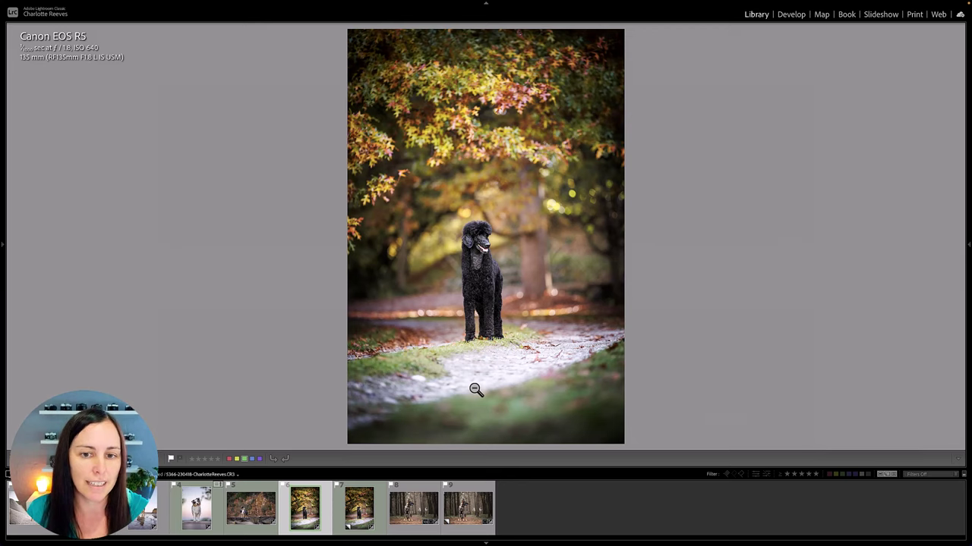
key("Right")
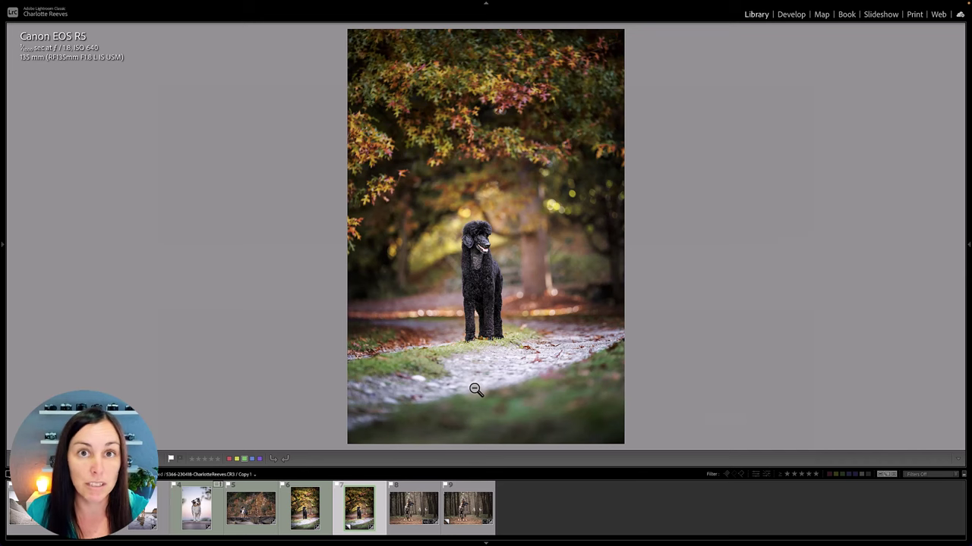
key("Right")
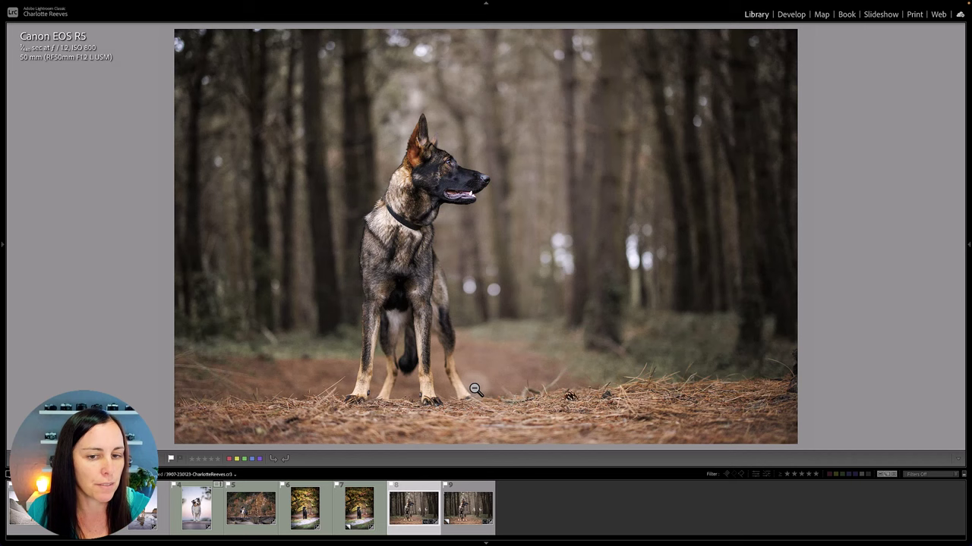
Select the German Shepherd virtual copy (Copy 1) in the filmstrip.
key("Right")
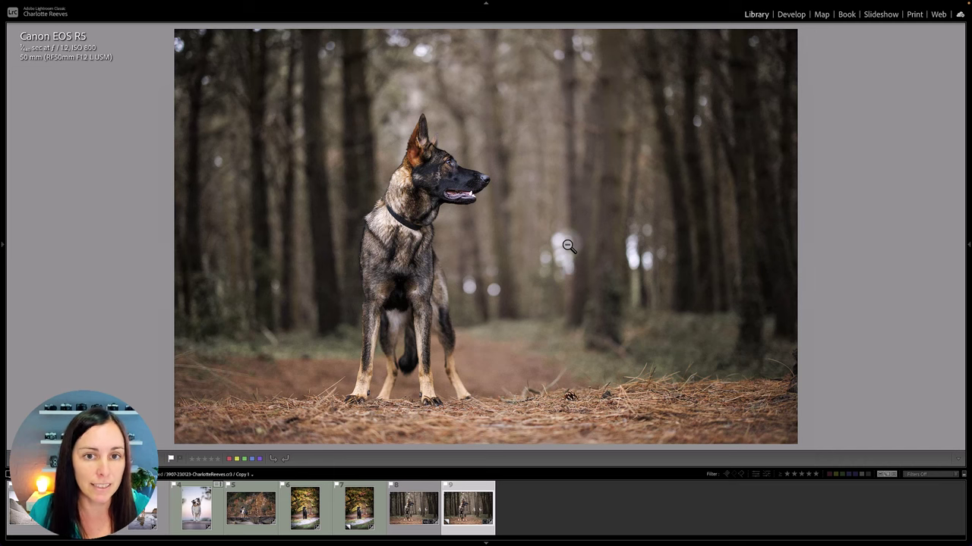
Give the original German Shepherd photo a post-crop vignette of about -40 amount and midpoint 40.
left_click(789, 14)
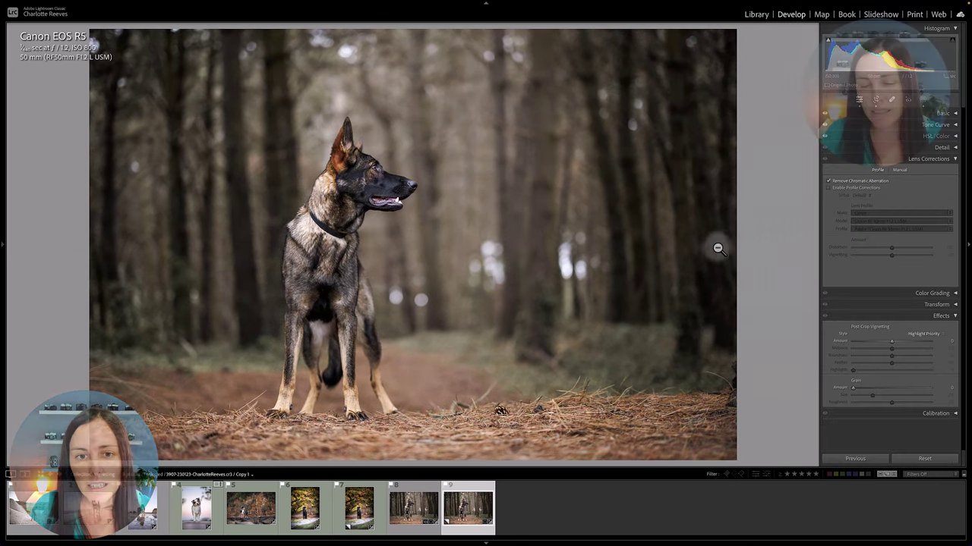
key("Left")
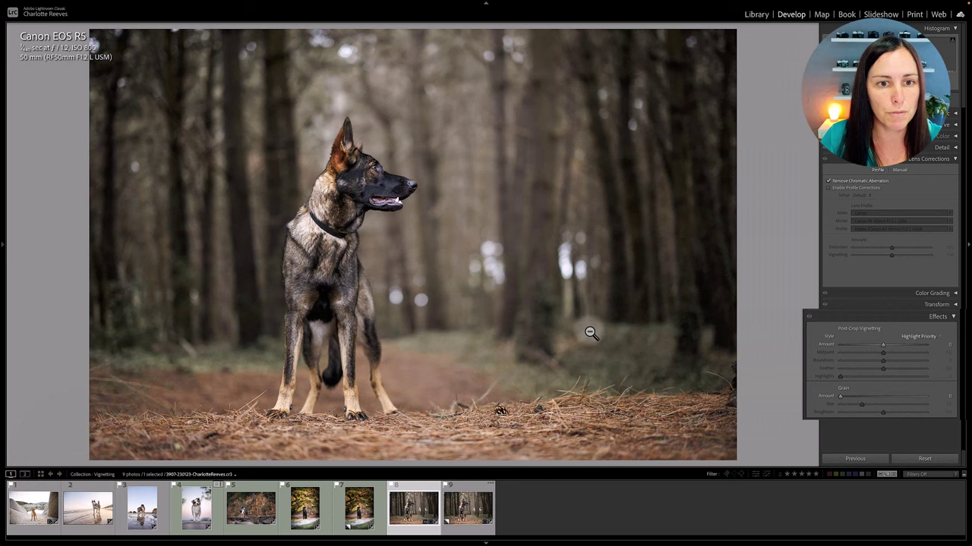
left_click_drag(855, 365, 830, 363)
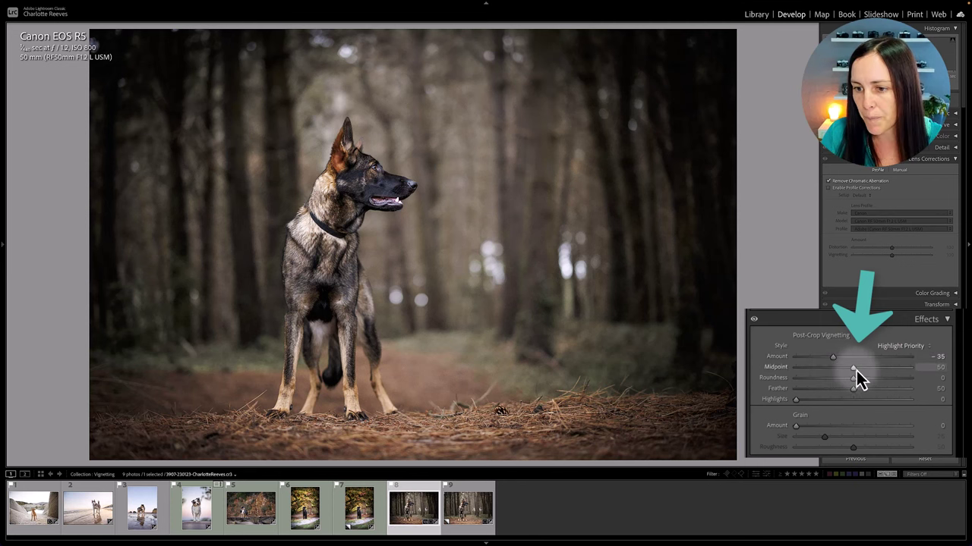
left_click_drag(856, 370, 834, 360)
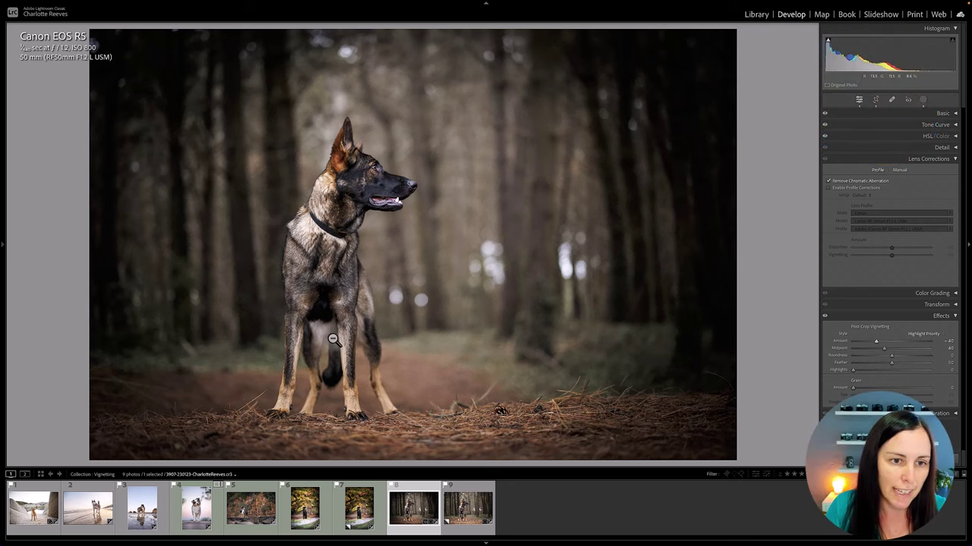
left_click(479, 515)
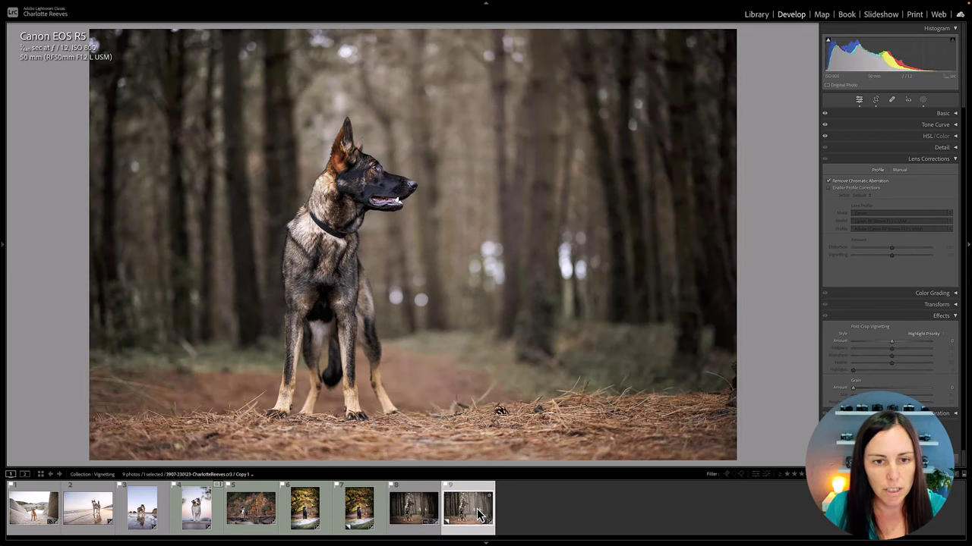
Create a radial gradient mask drawn out from the dog's chest.
left_click(922, 100)
left_click(832, 122)
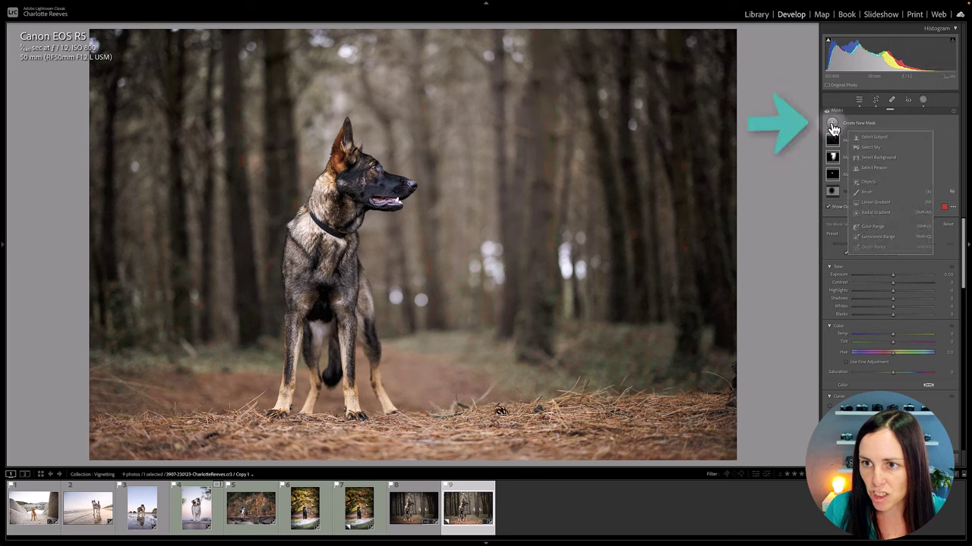
left_click(876, 213)
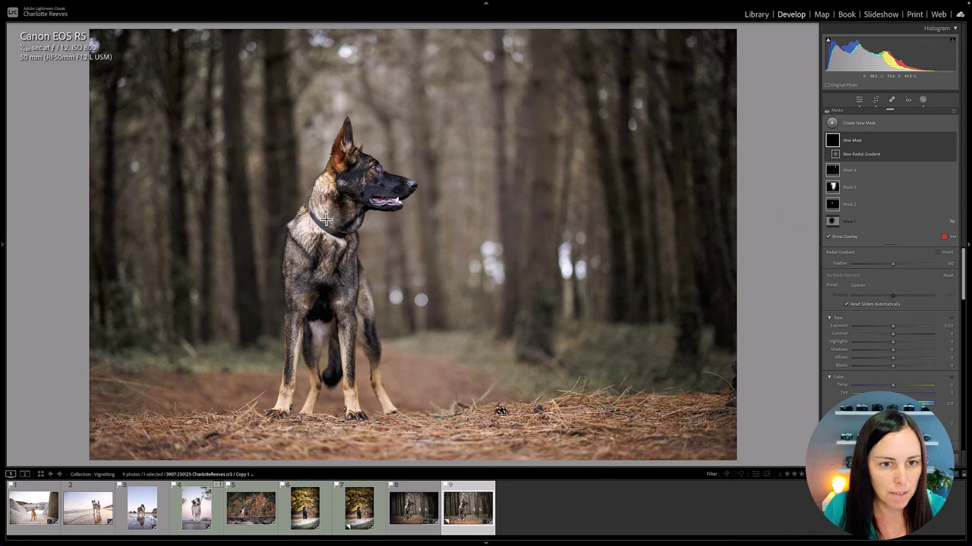
left_click_drag(326, 218, 456, 394)
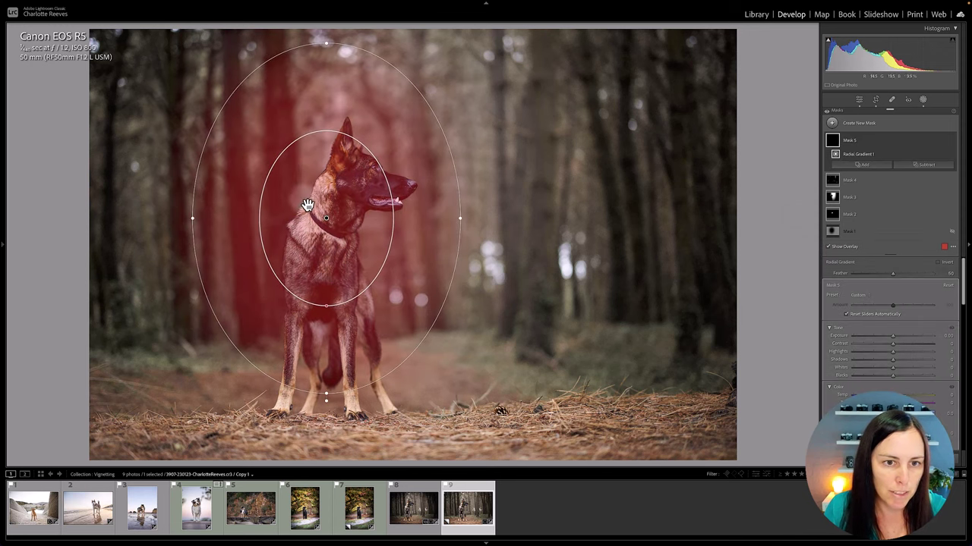
Narrow the gradient ellipse and move it up over the dog's head.
left_click_drag(327, 218, 348, 233)
left_click_drag(212, 228, 218, 230)
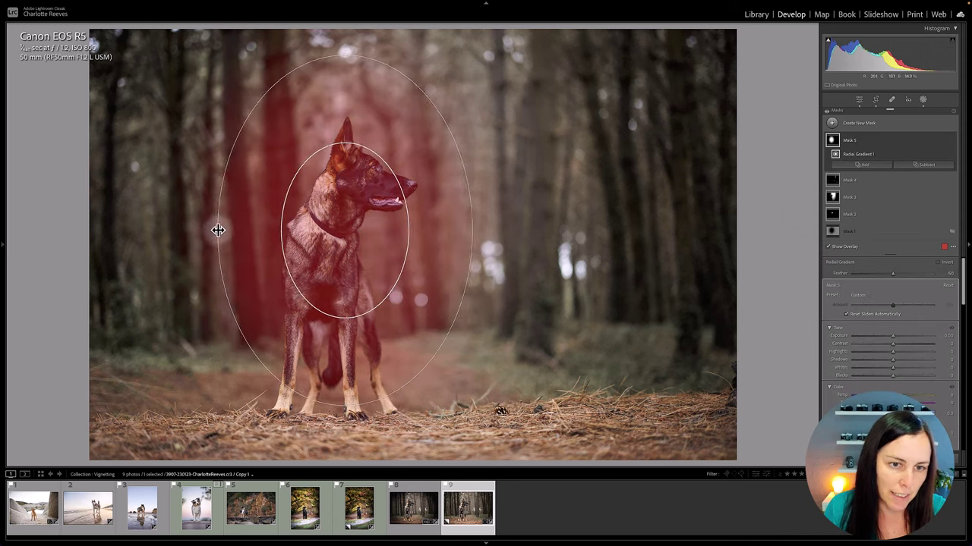
left_click_drag(346, 238, 363, 227)
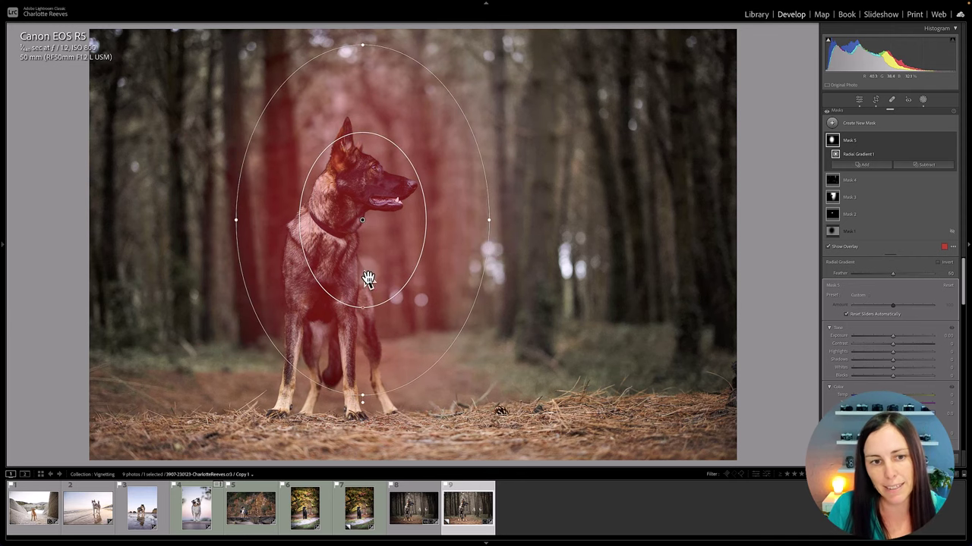
Invert Mask 5 and lower its exposure to about -1.18, darkening the forest around the dog.
left_click(948, 263)
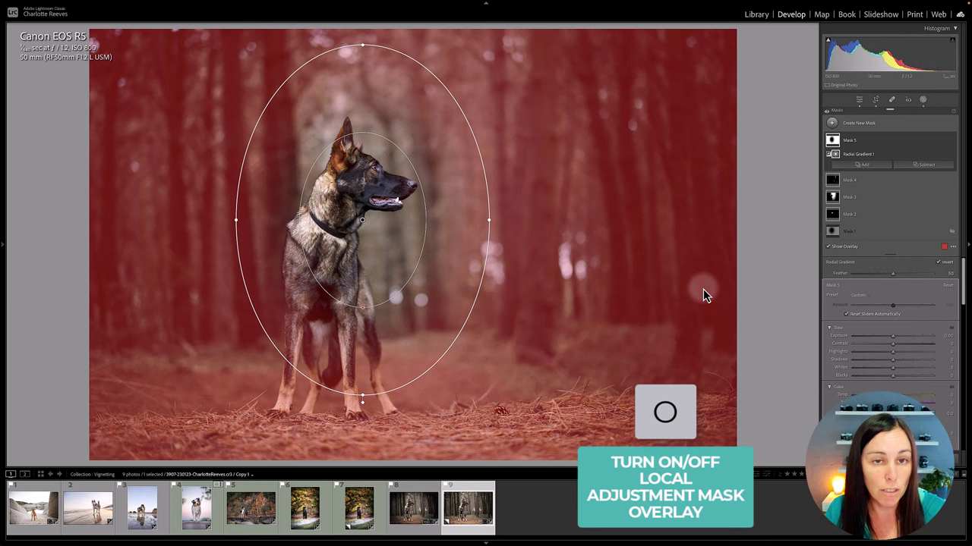
key("o")
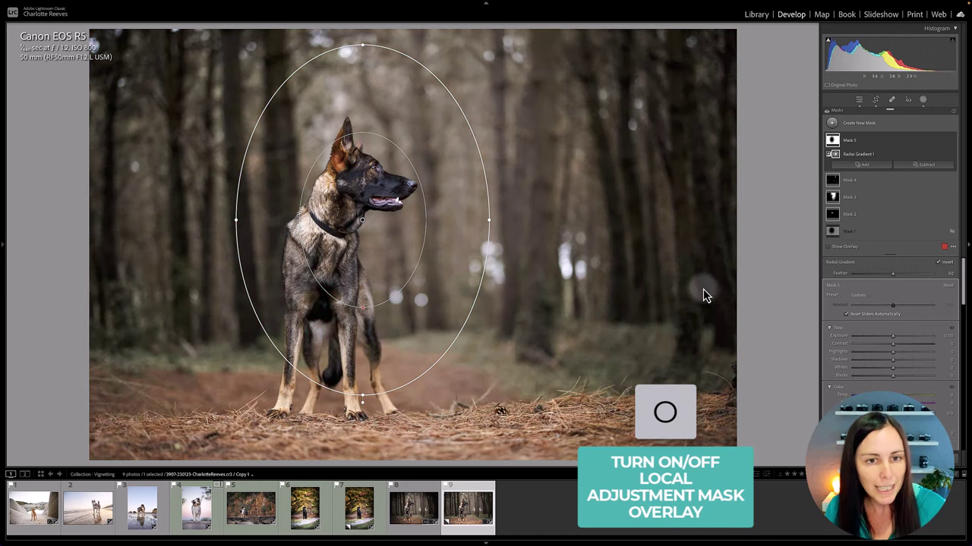
mouse_move(893, 337)
left_mouse_down()
mouse_move(874, 345)
mouse_move(884, 337)
left_mouse_up()
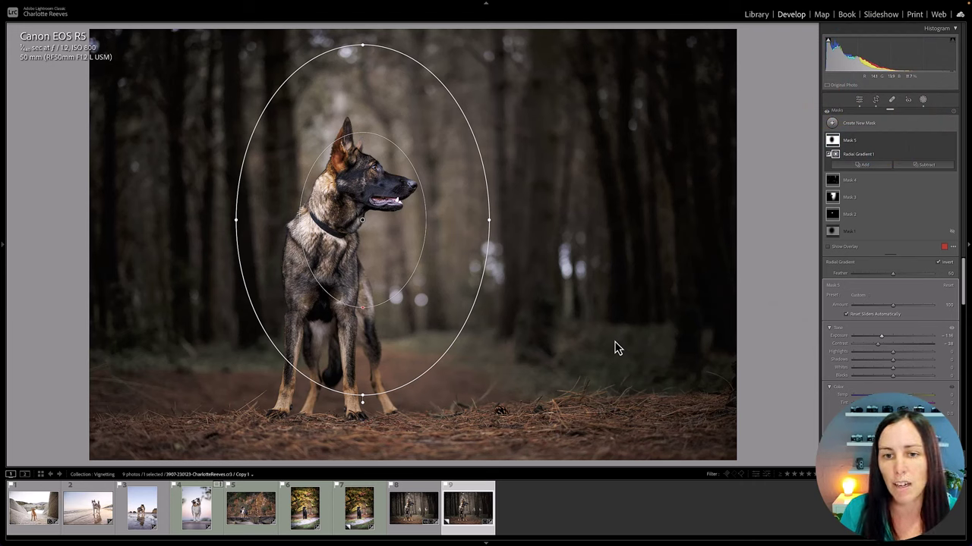
key("shift+w")
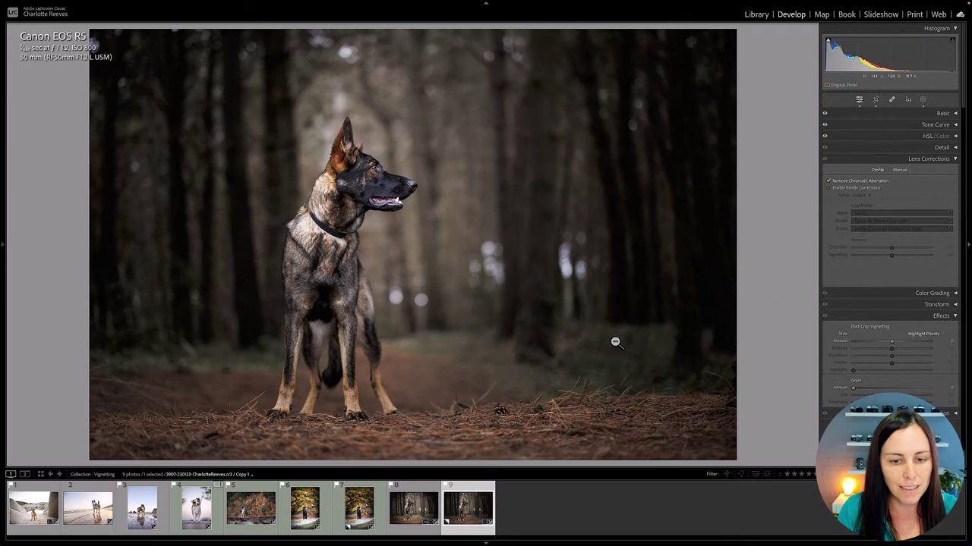
key("Left")
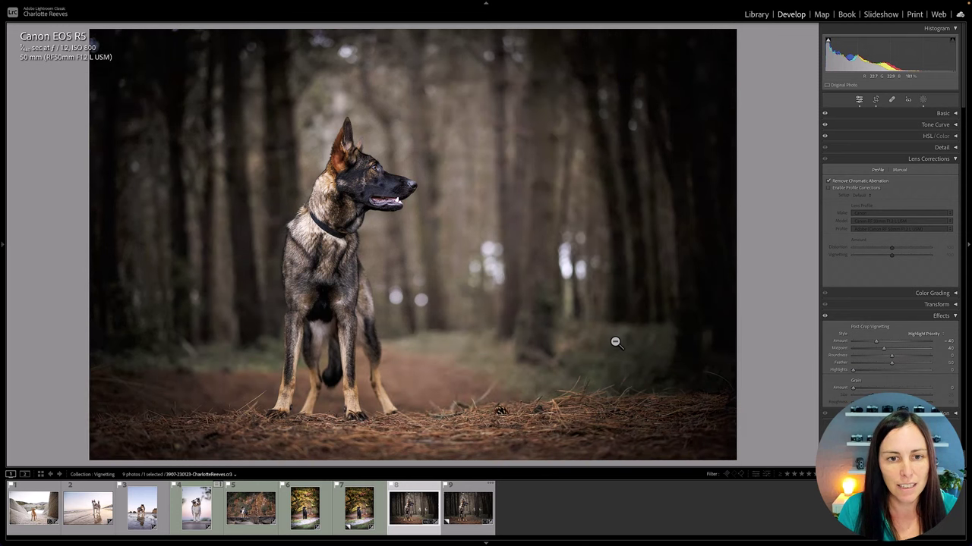
key("Right")
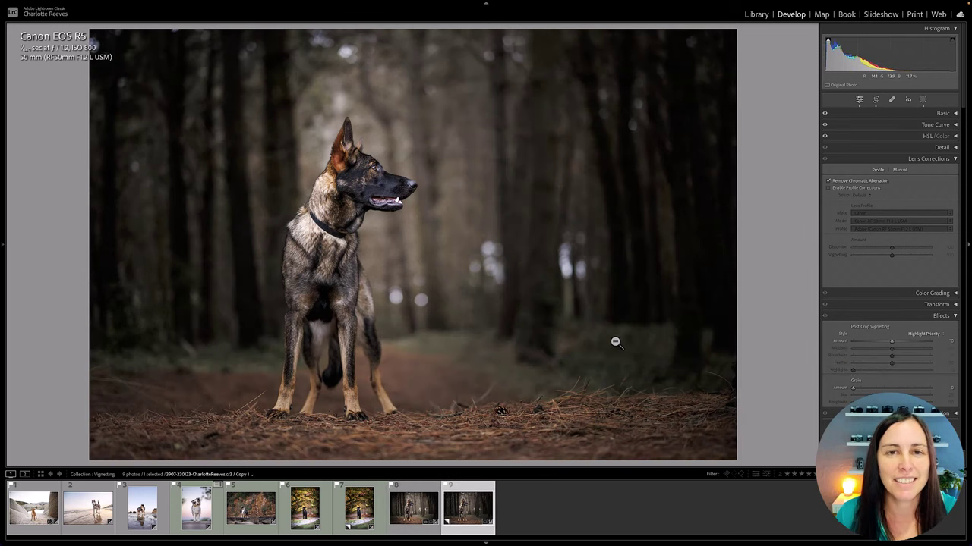